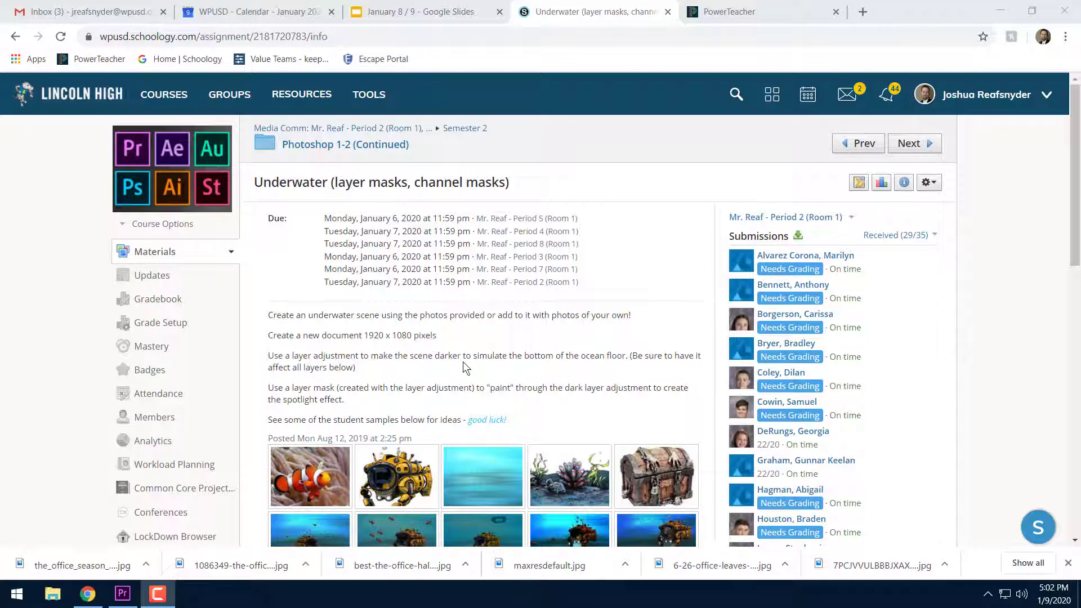
Look through the student sample images in the Underwater assignment to see the dark ocean scene and spotlight effect.
scroll(463, 362, "down", 1)
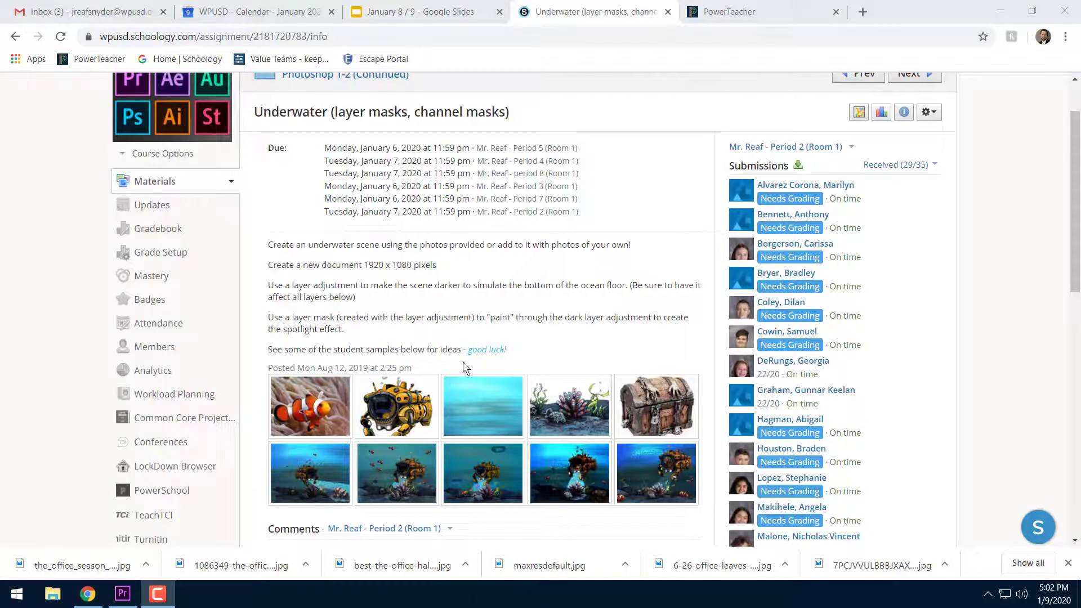
left_click(311, 473)
scroll(366, 456, "down", 1)
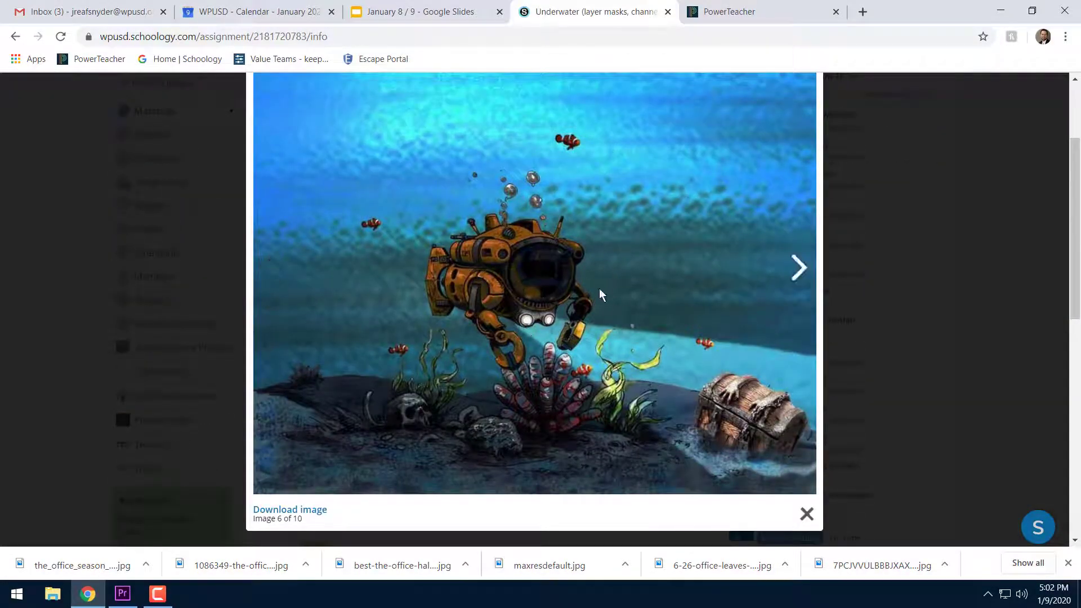
scroll(551, 241, "down", 1)
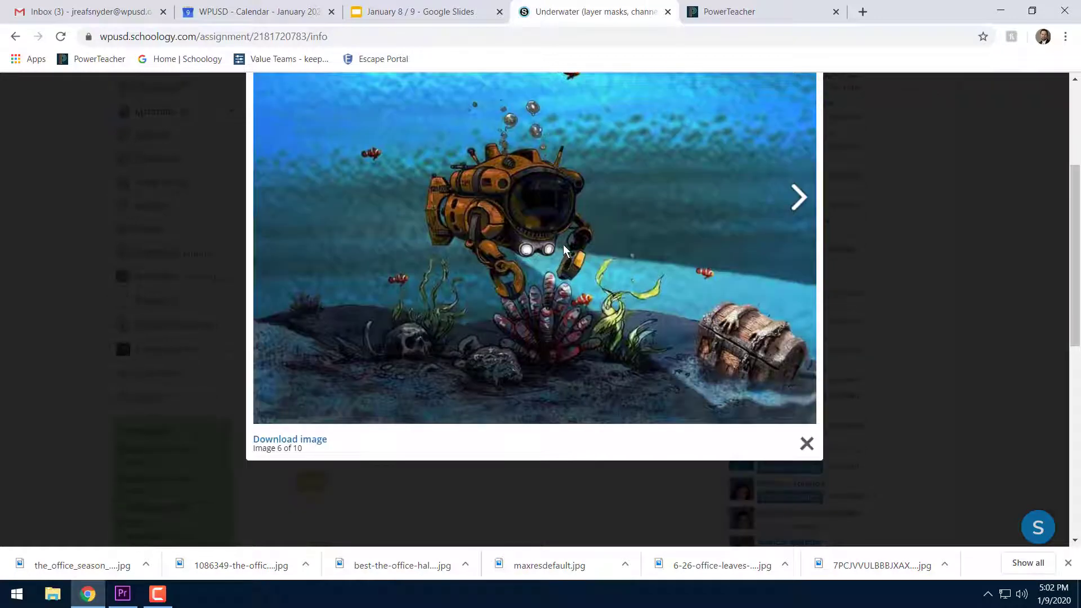
scroll(563, 244, "up", 2)
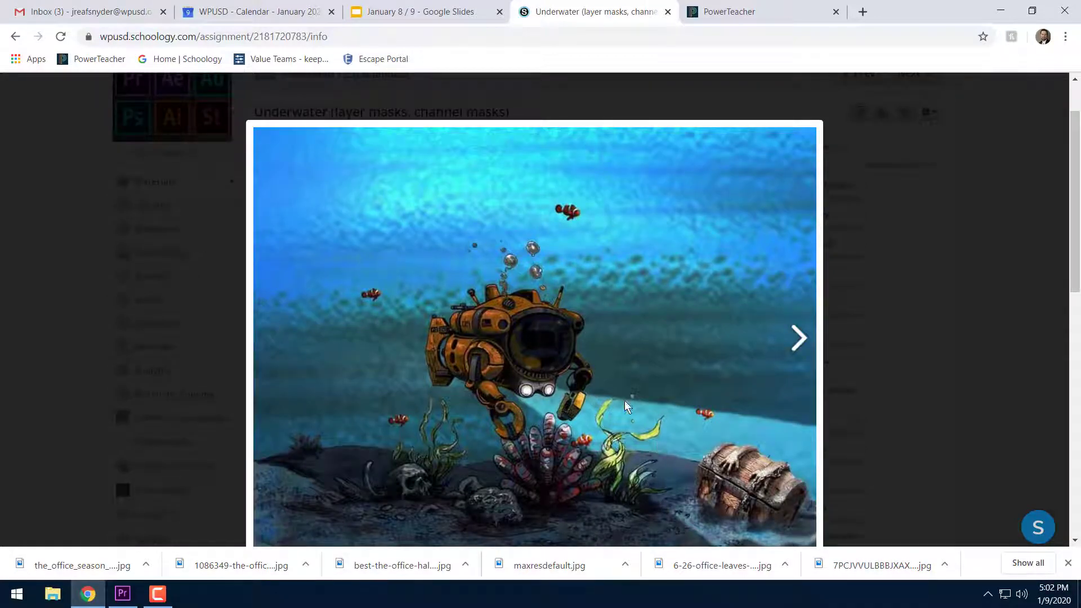
scroll(642, 406, "down", 1)
left_click(795, 266)
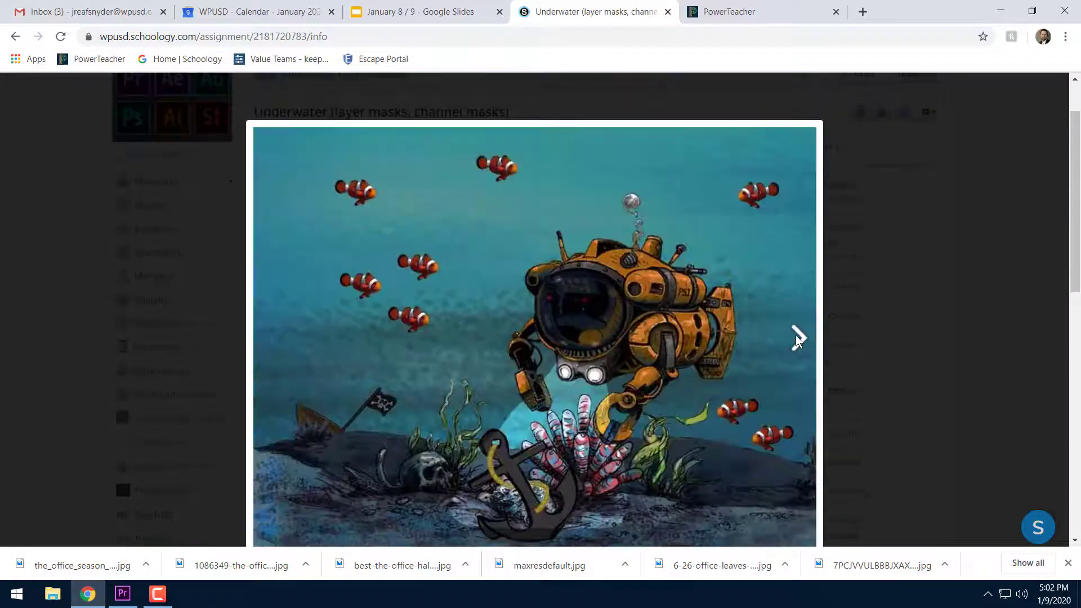
left_click(804, 335)
left_click(1007, 303)
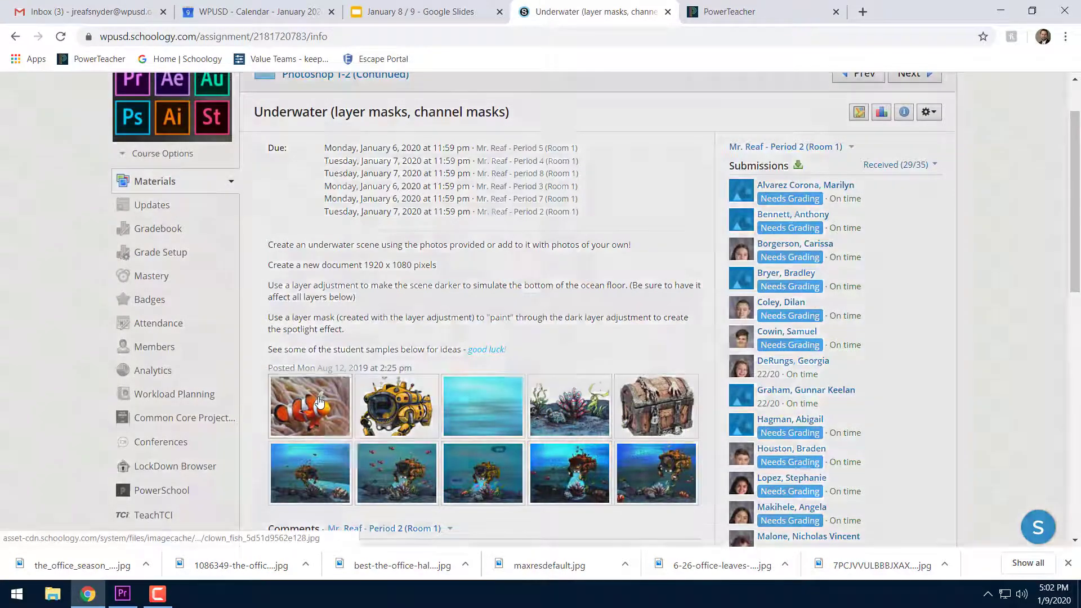
Look through the provided source photos in the Underwater assignment, from the clownfish to the treasure chest.
left_click(319, 403)
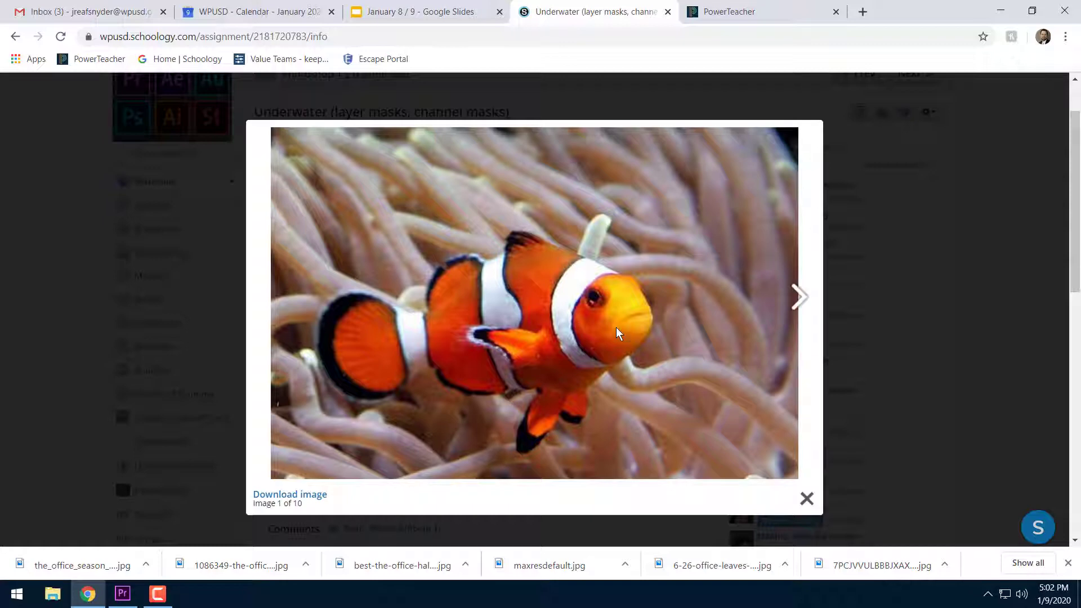
left_click(797, 298)
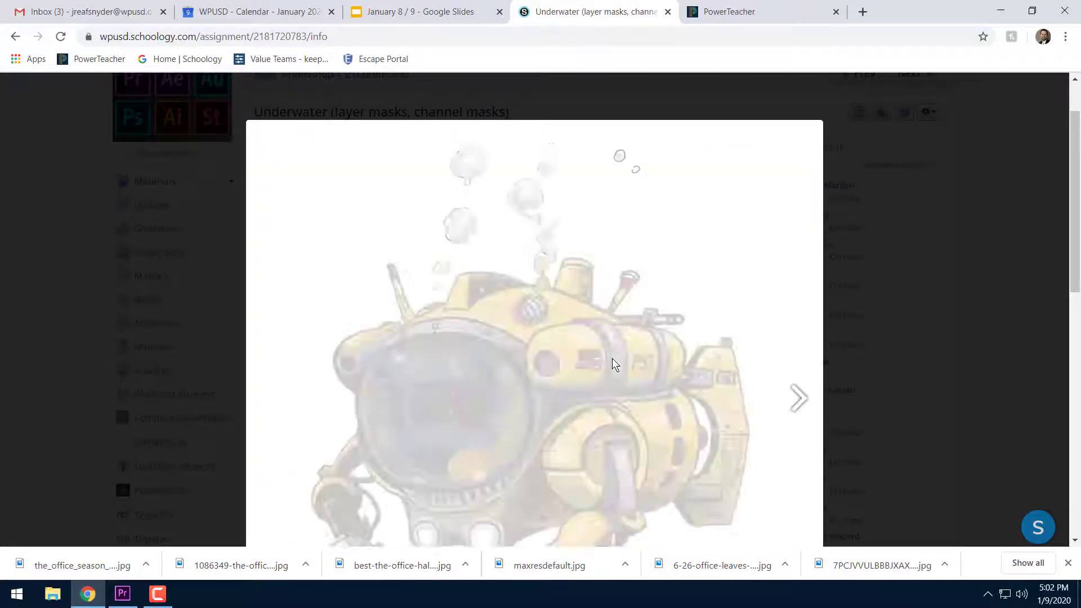
scroll(620, 361, "down", 1)
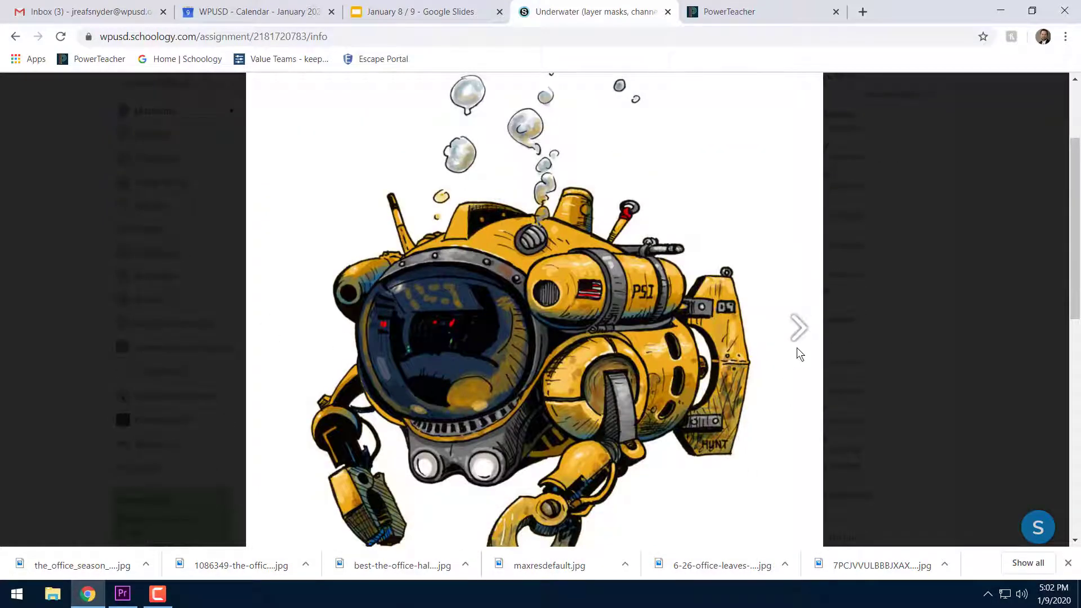
left_click(803, 328)
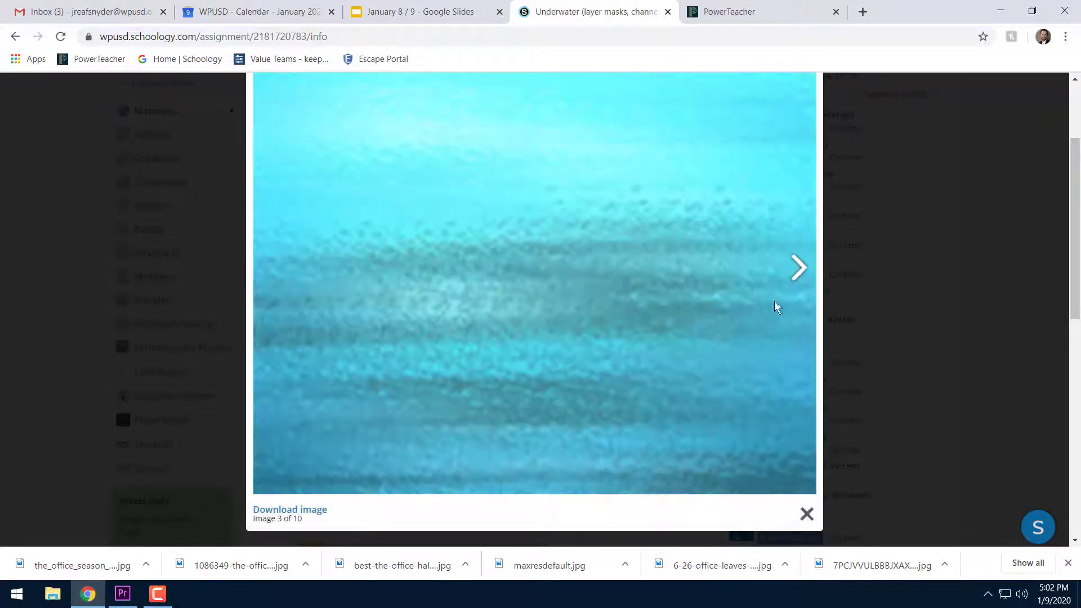
left_click(799, 272)
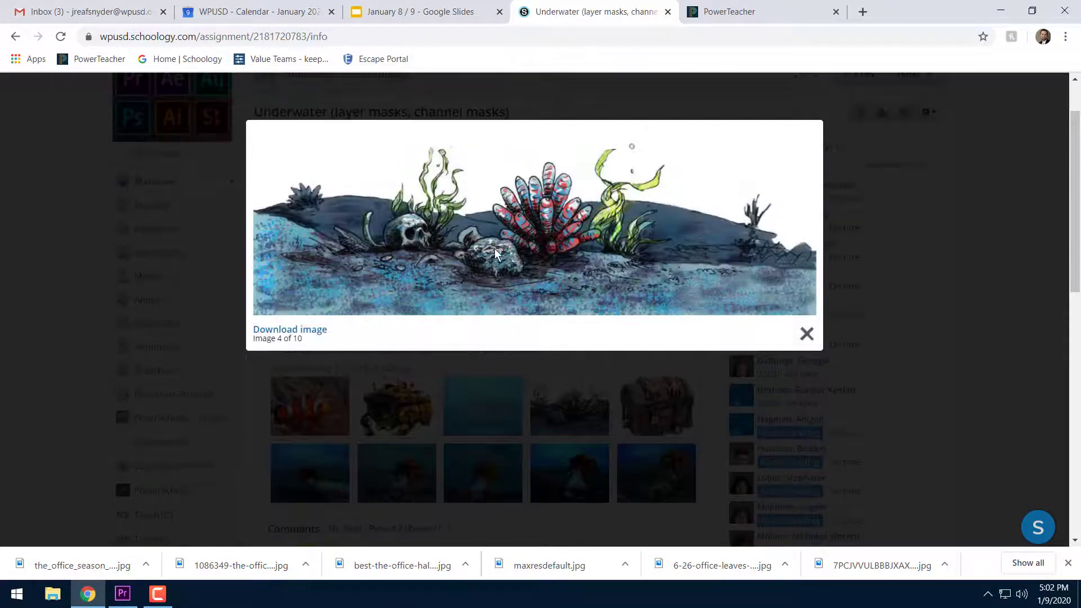
left_click(797, 218)
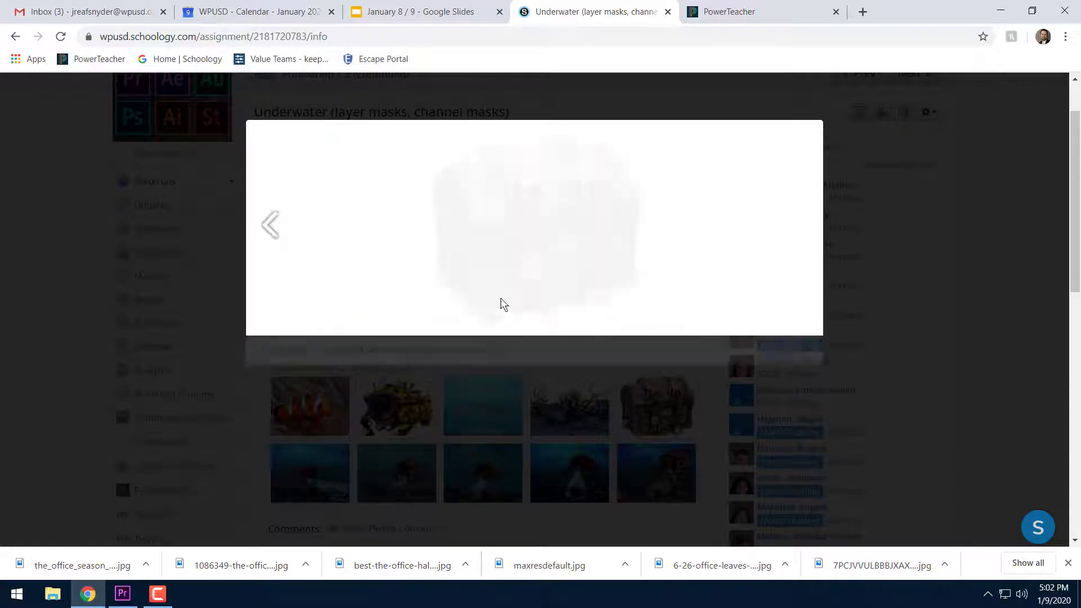
left_click(807, 348)
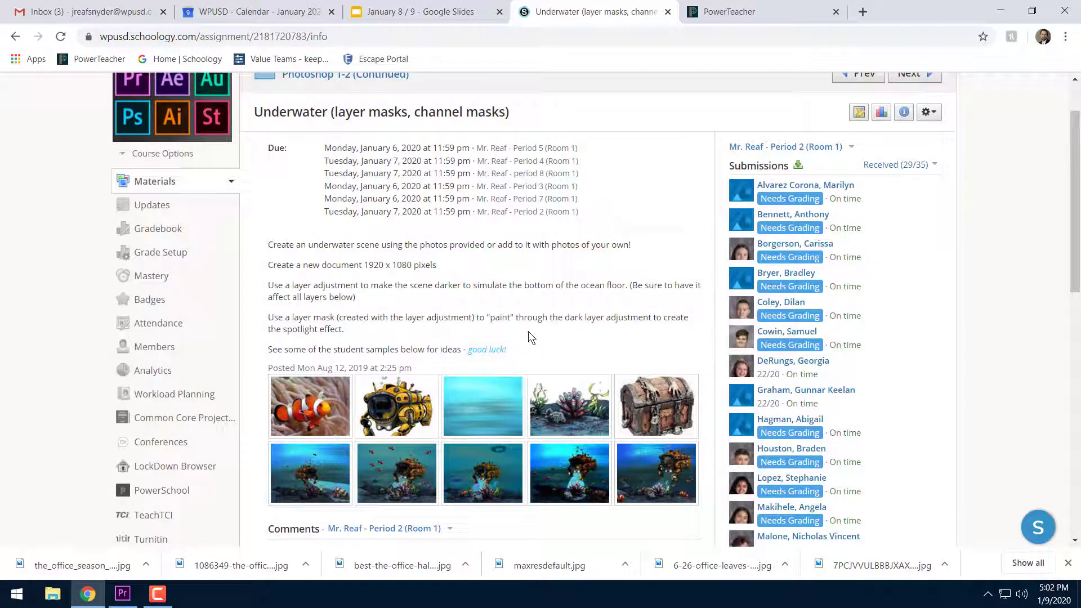
Launch Adobe Photoshop CC 2019 and create a new 1920 x 1080 pixel document at 300 pixels/inch with a white background.
left_click(6, 601)
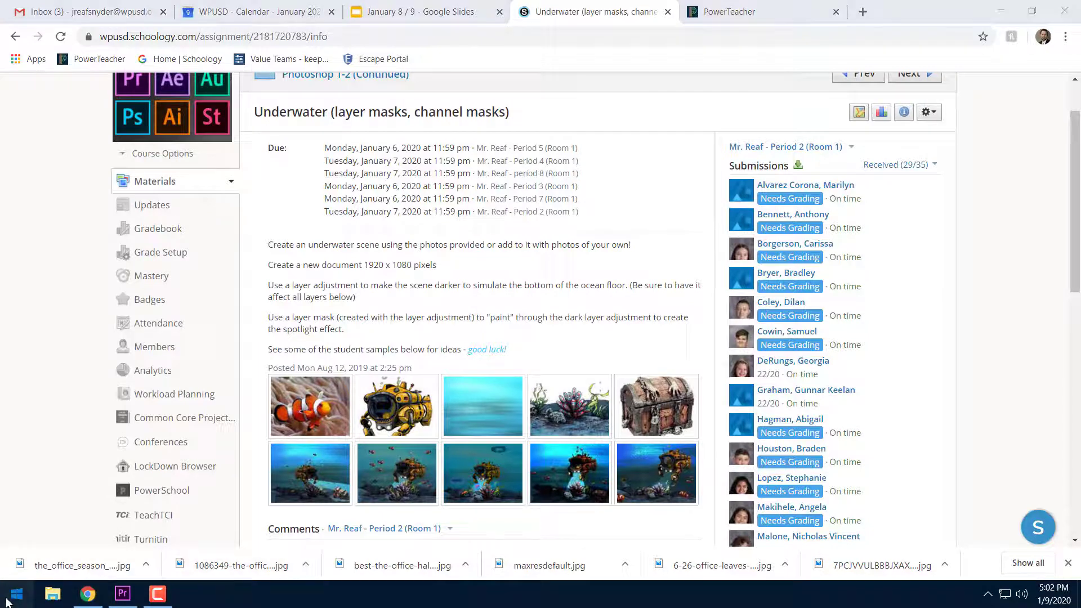
type("photo")
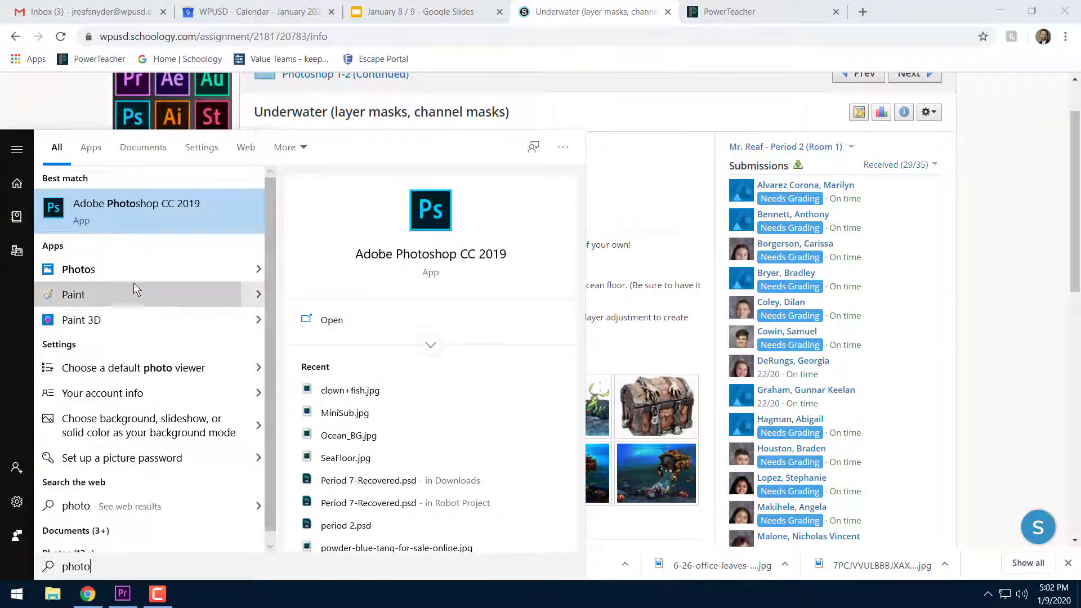
left_click(123, 204)
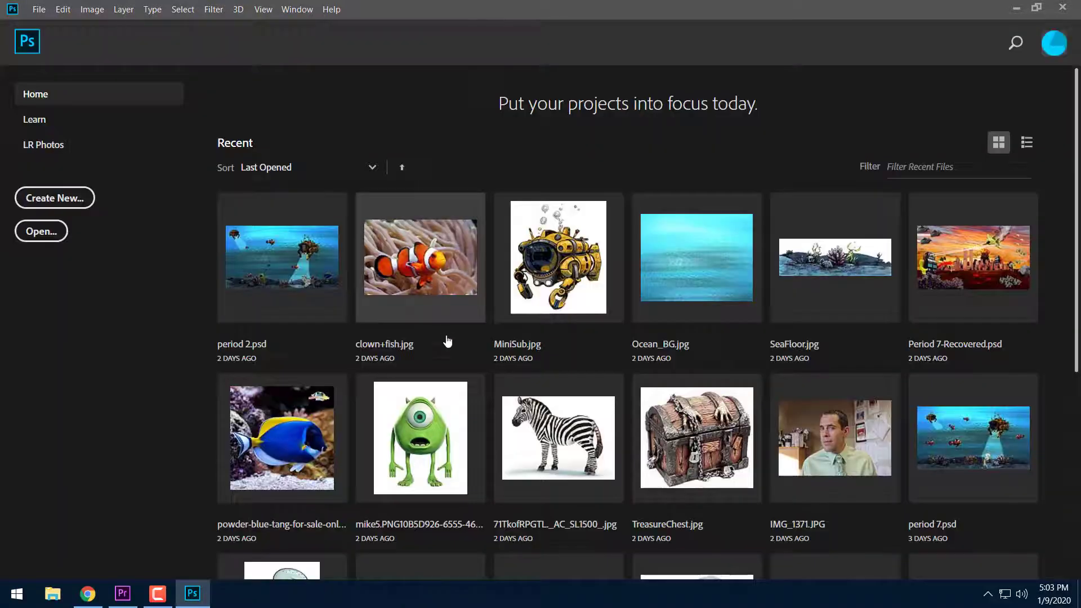
left_click(69, 203)
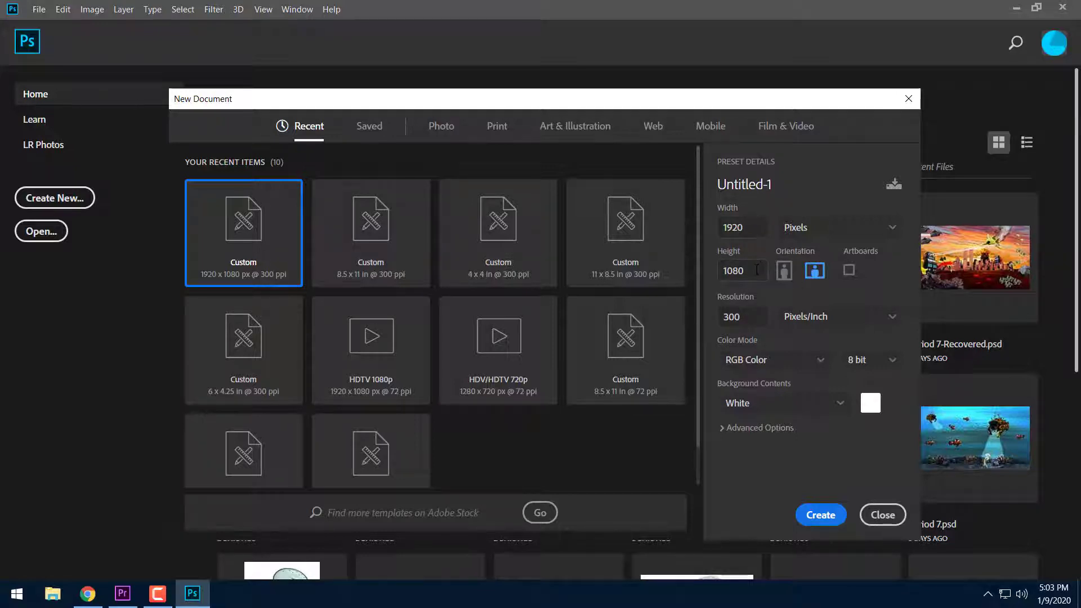
left_click(826, 516)
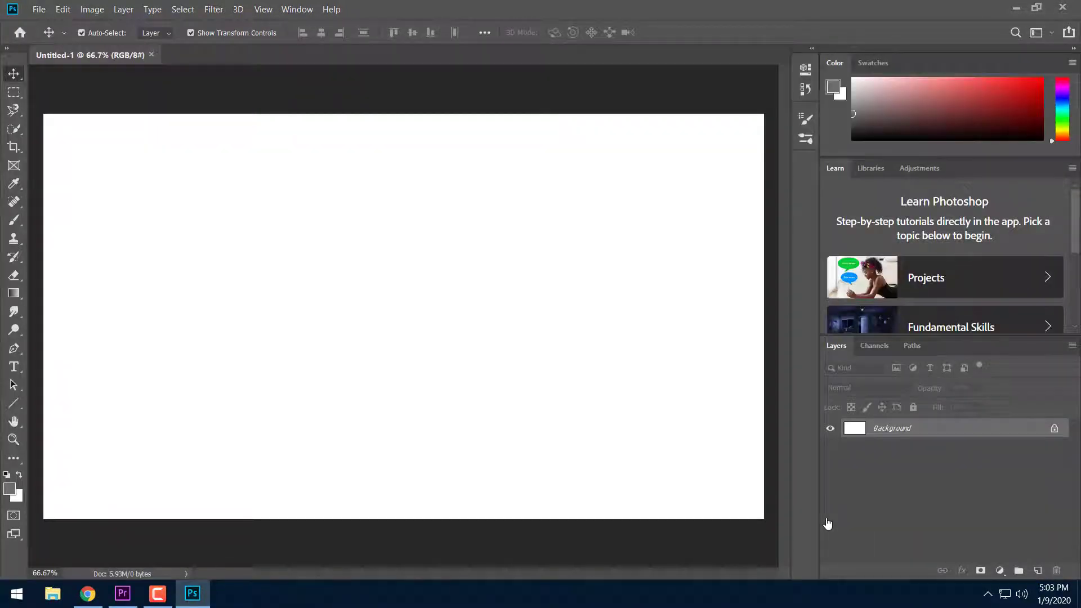
Open SeaFloor.jpg from the Underwater Assignment folder.
left_click(39, 9)
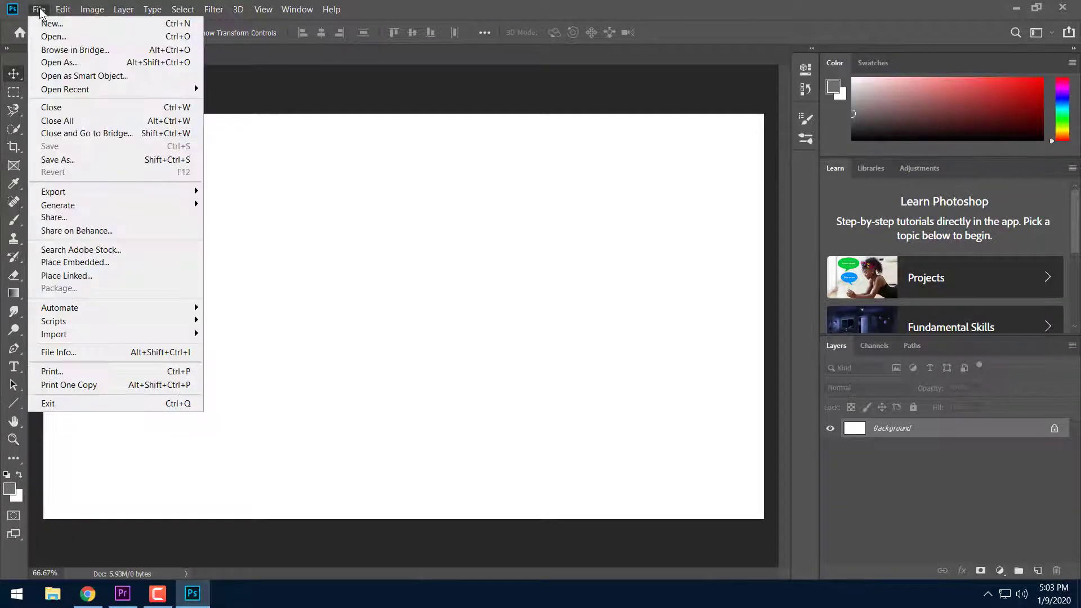
left_click(48, 37)
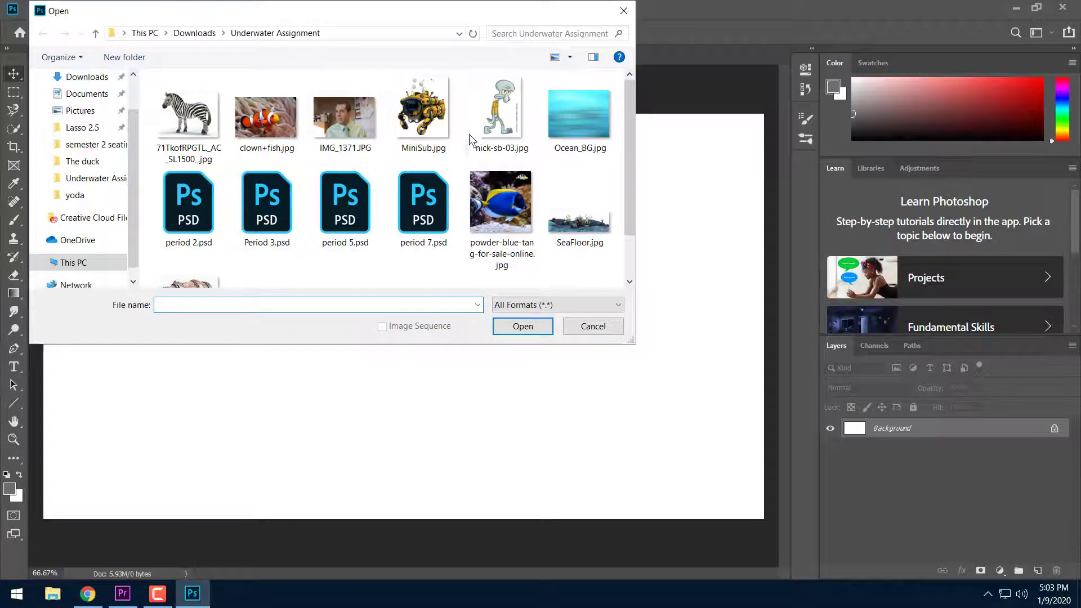
left_click(573, 225)
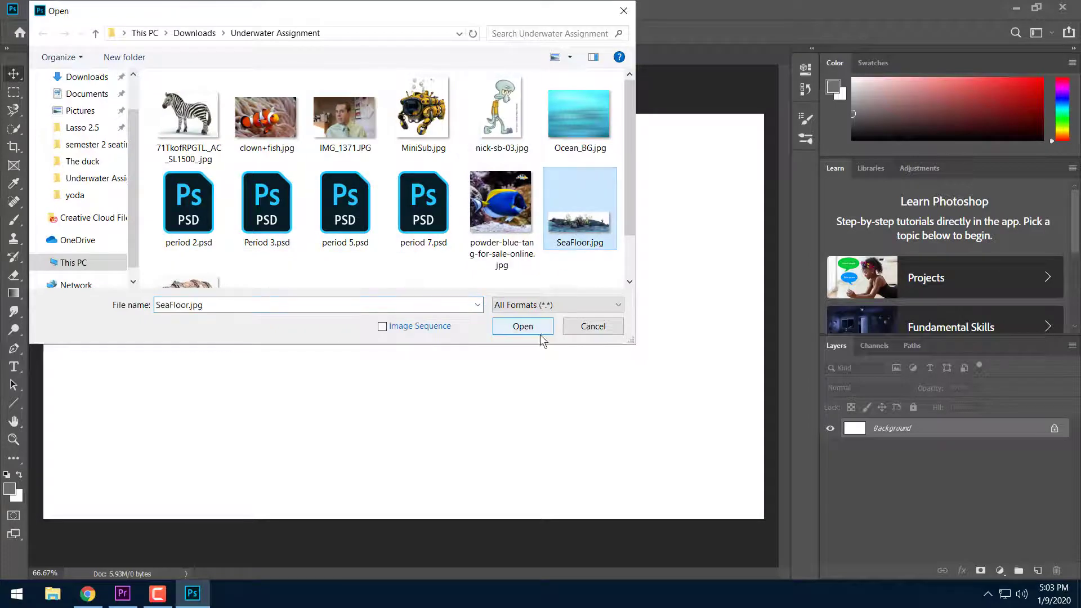
left_click(511, 326)
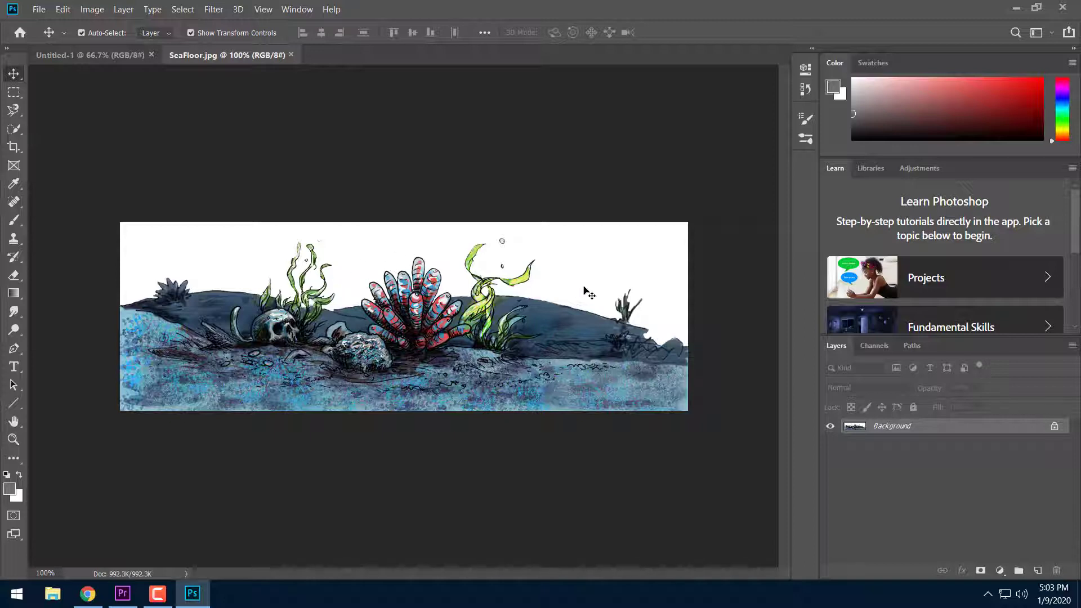
Unlock the sea floor's Background layer, delete its white area using a Magic Wand selection, and deselect.
left_click(15, 133)
left_click(63, 144)
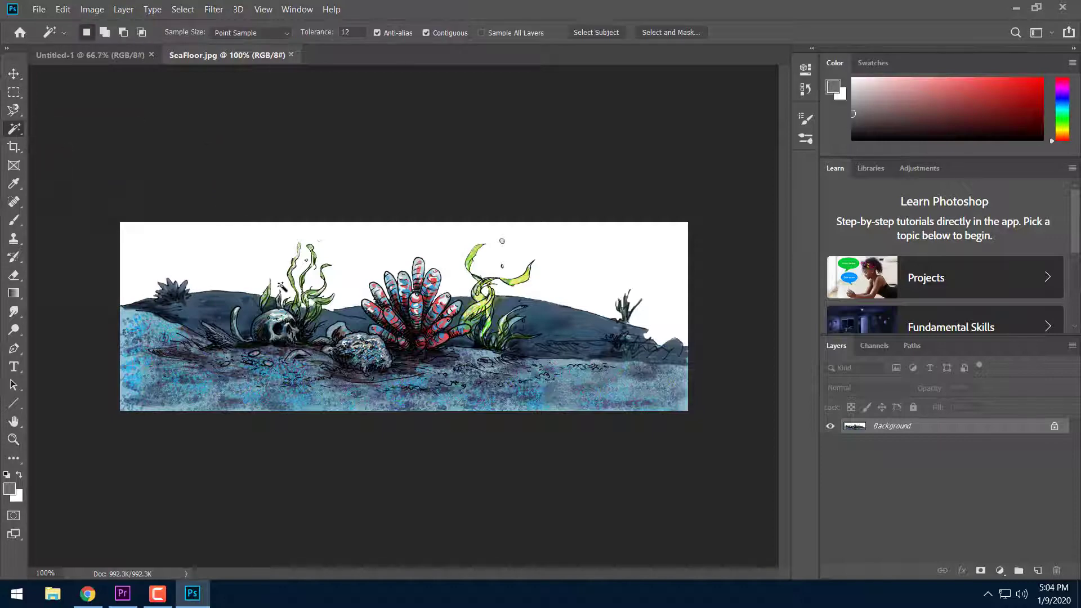
left_click(239, 253)
key("shift+BackSpace")
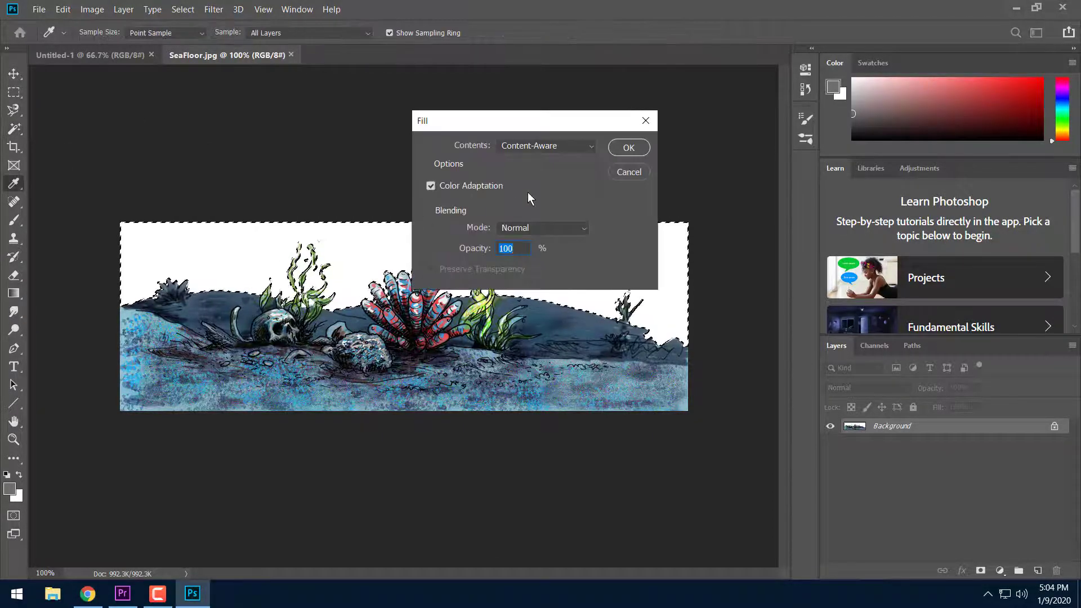
left_click(629, 172)
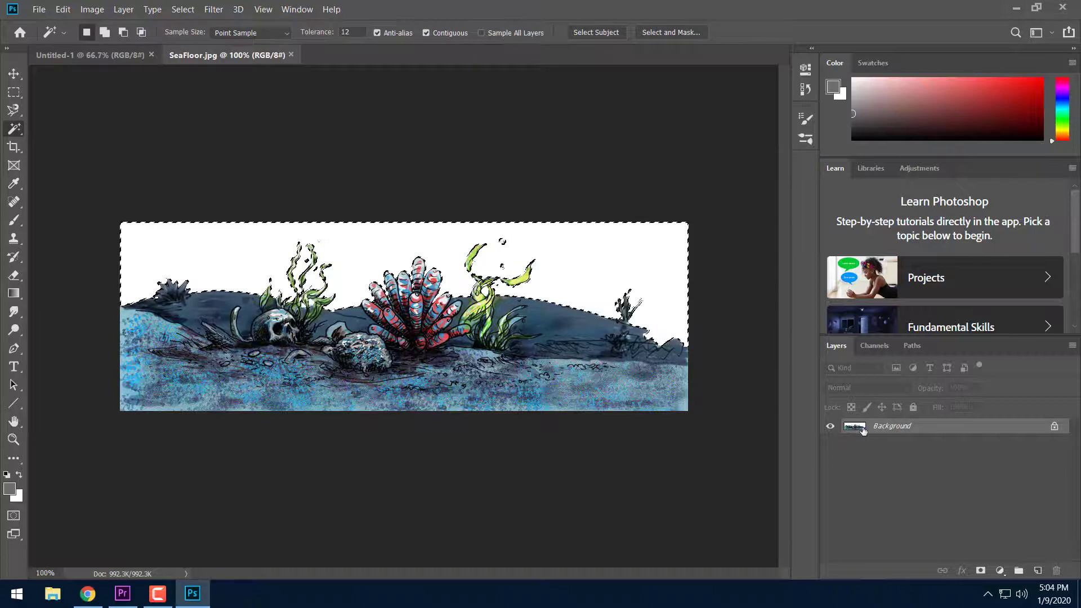
left_click(1055, 426)
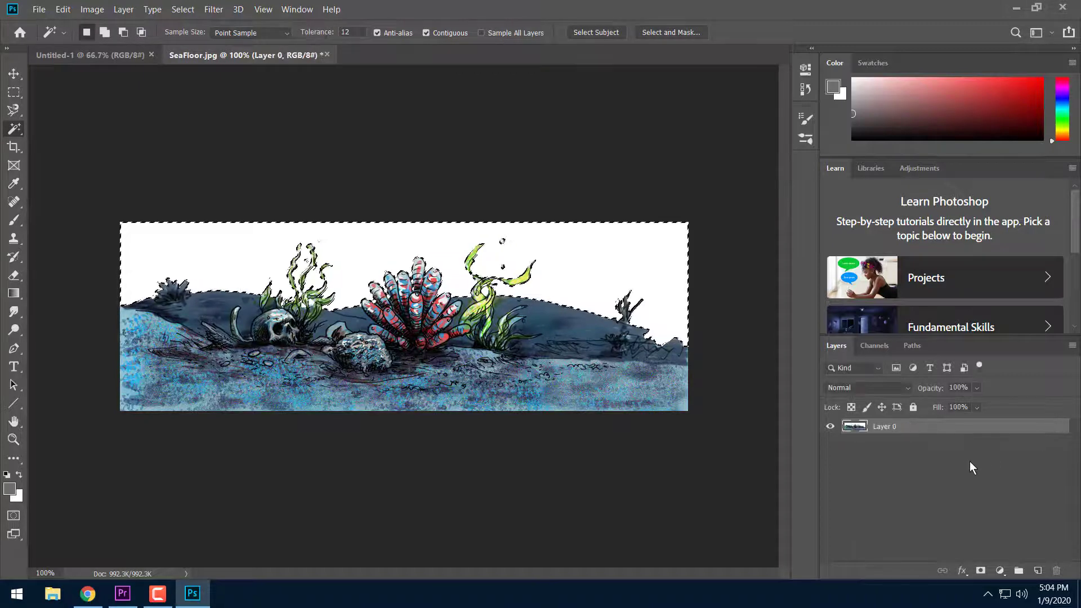
key("Delete")
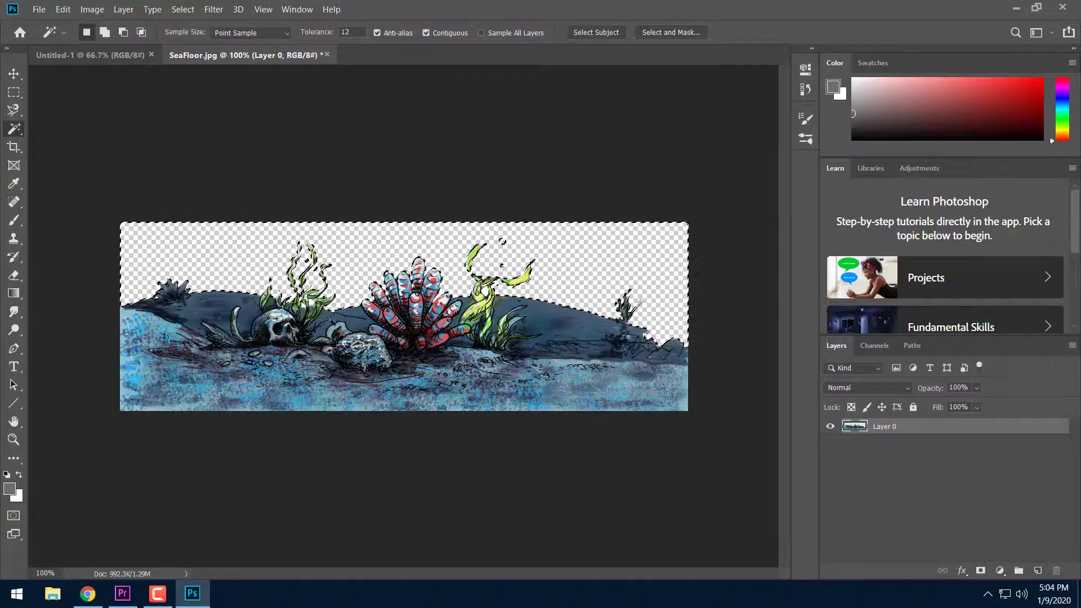
key("ctrl+d")
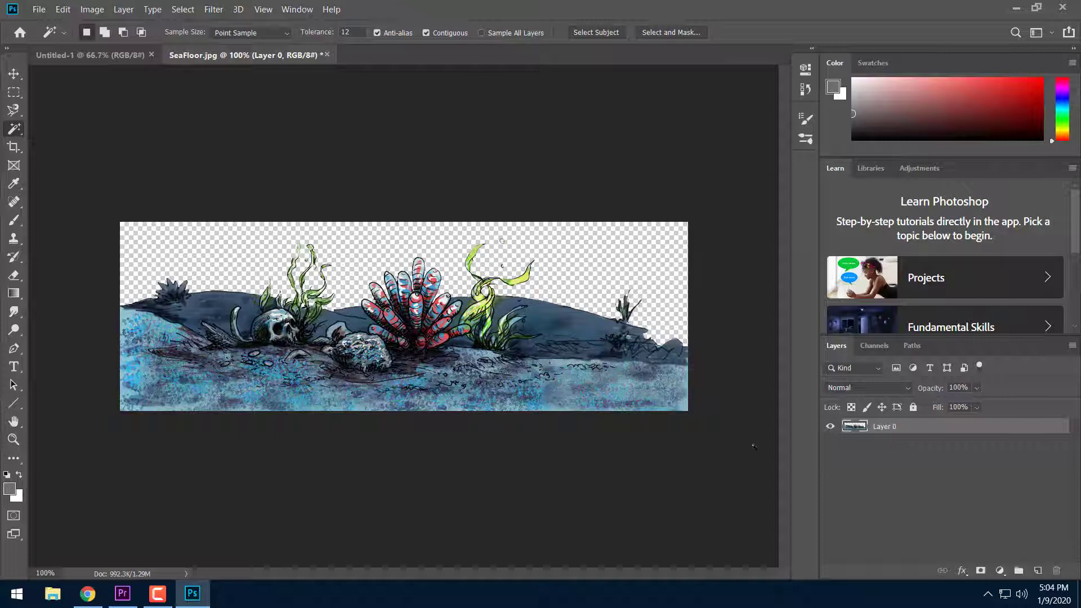
Bring the cut-out sea floor into the Untitled-1 document and place it in the canvas's lower-right corner.
left_click(183, 10)
key("Escape")
left_click_drag(819, 393, 200, 418)
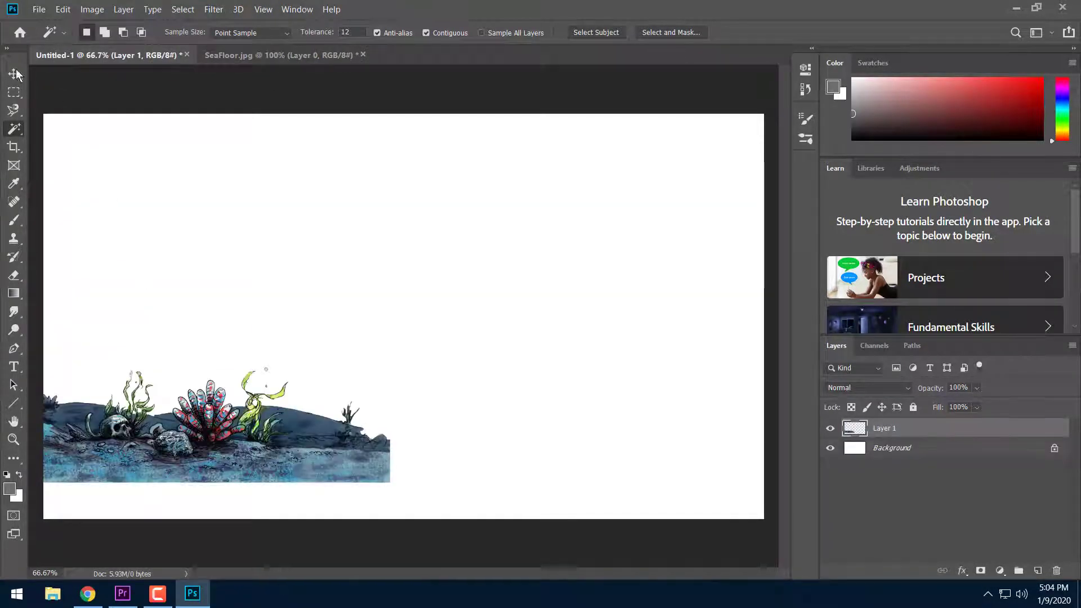
key("v")
left_click_drag(237, 467, 609, 499)
left_click(675, 565)
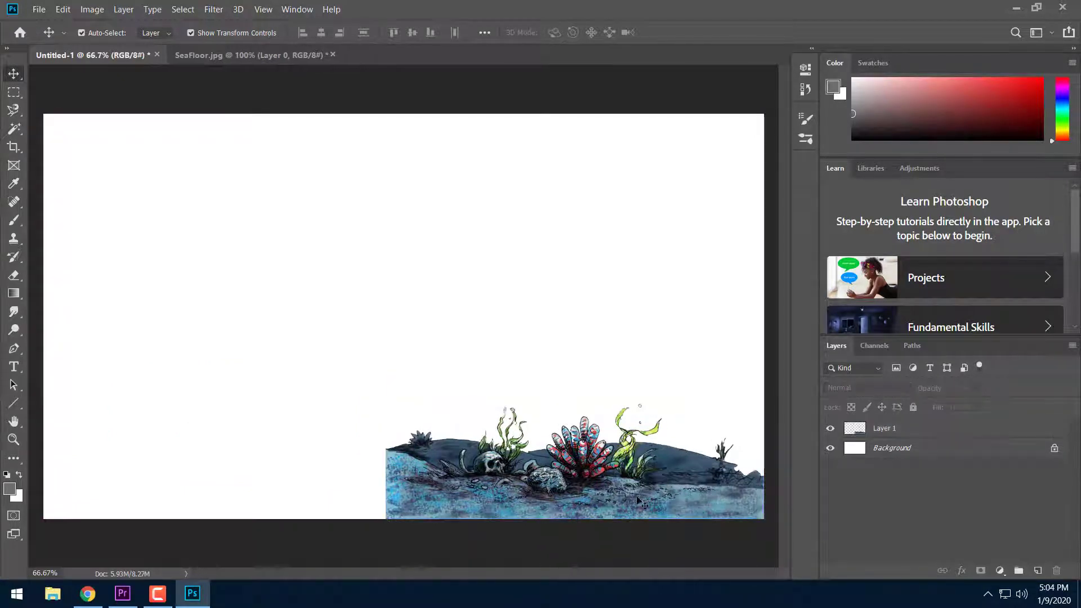
right_click(637, 497)
left_click(592, 487)
left_click_drag(915, 431, 936, 460)
left_click(573, 491)
right_click(574, 491)
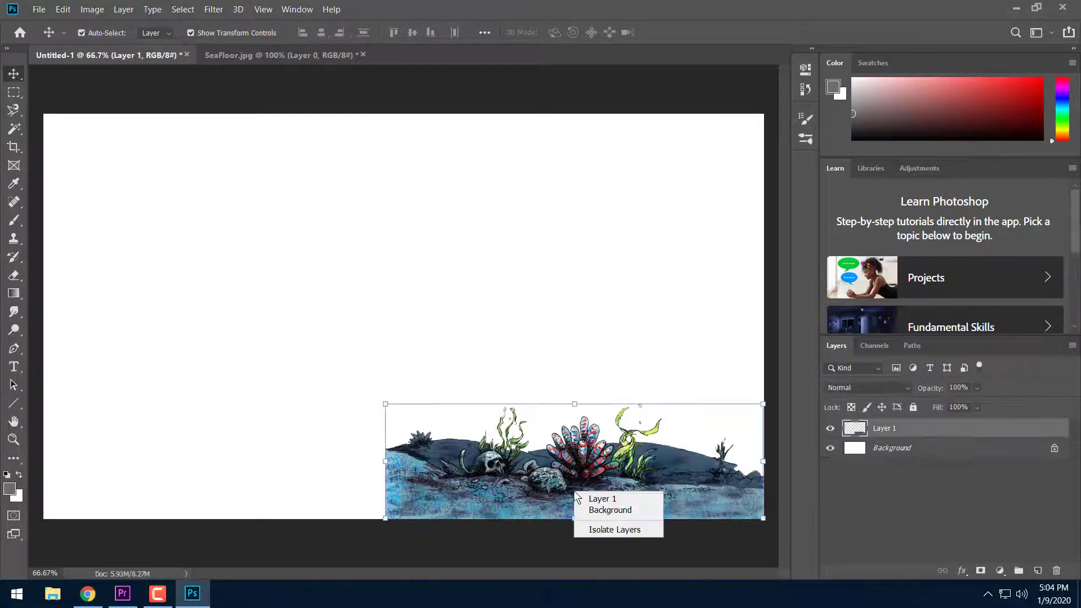
left_click(578, 483)
right_click(652, 487)
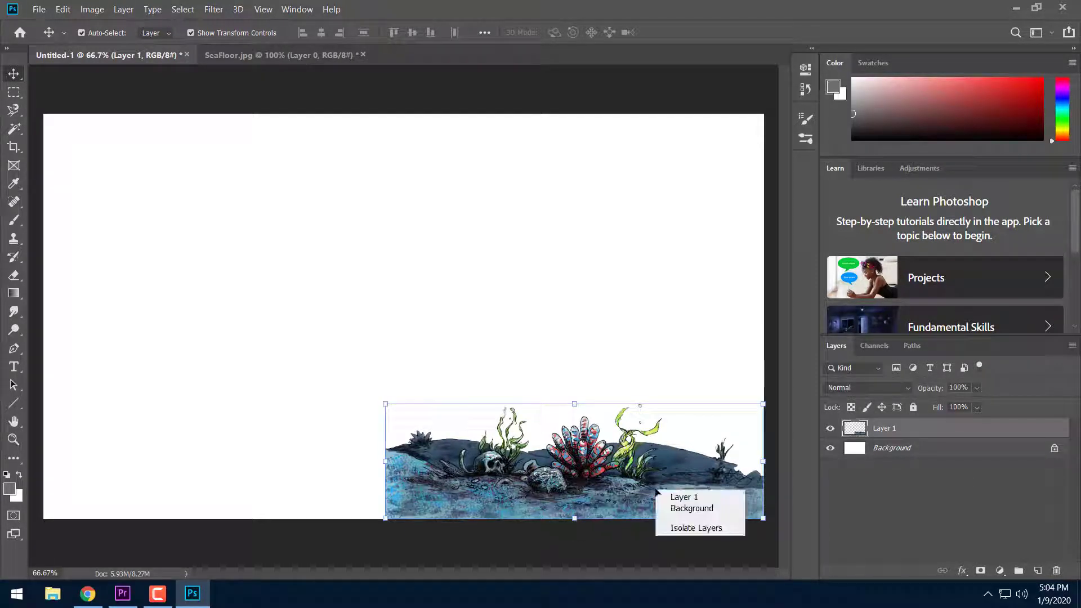
left_click(653, 483)
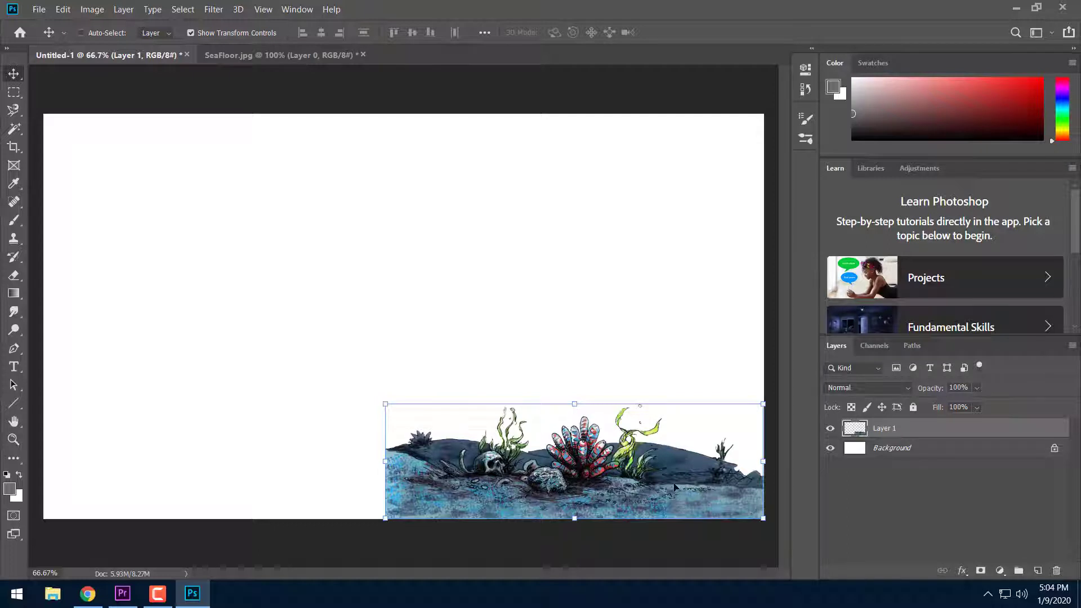
Add a second copy of the sea floor cut-out as its own layer and place it above and left of the first.
left_click_drag(674, 487, 503, 341)
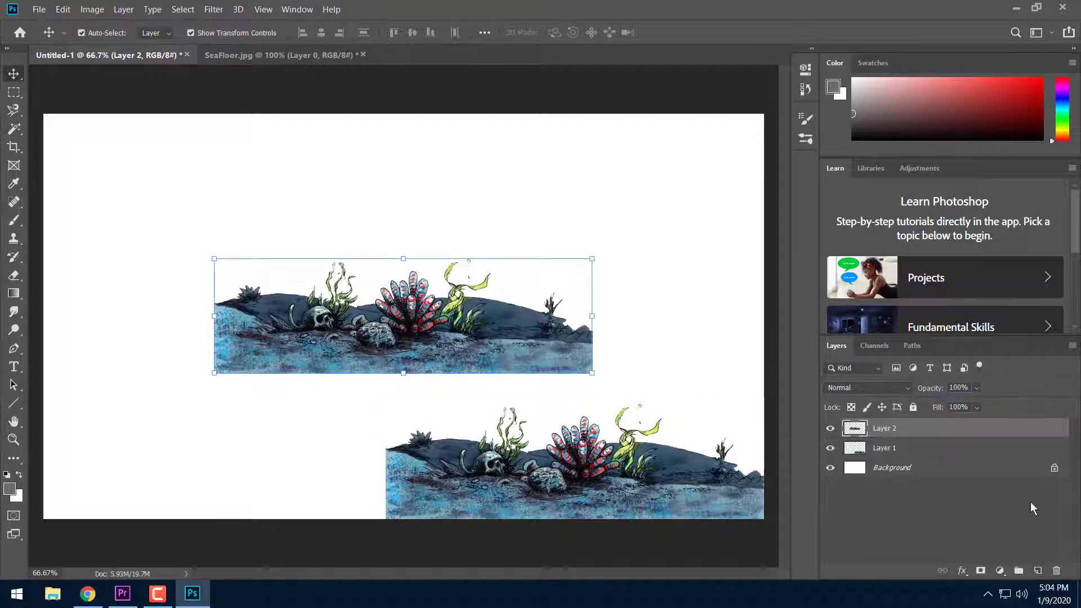
left_click_drag(904, 433, 965, 441)
left_click_drag(450, 345, 325, 399)
Flip the second sea floor copy horizontally and place it along the canvas's lower edge, flush with the first piece's left side.
right_click(325, 400)
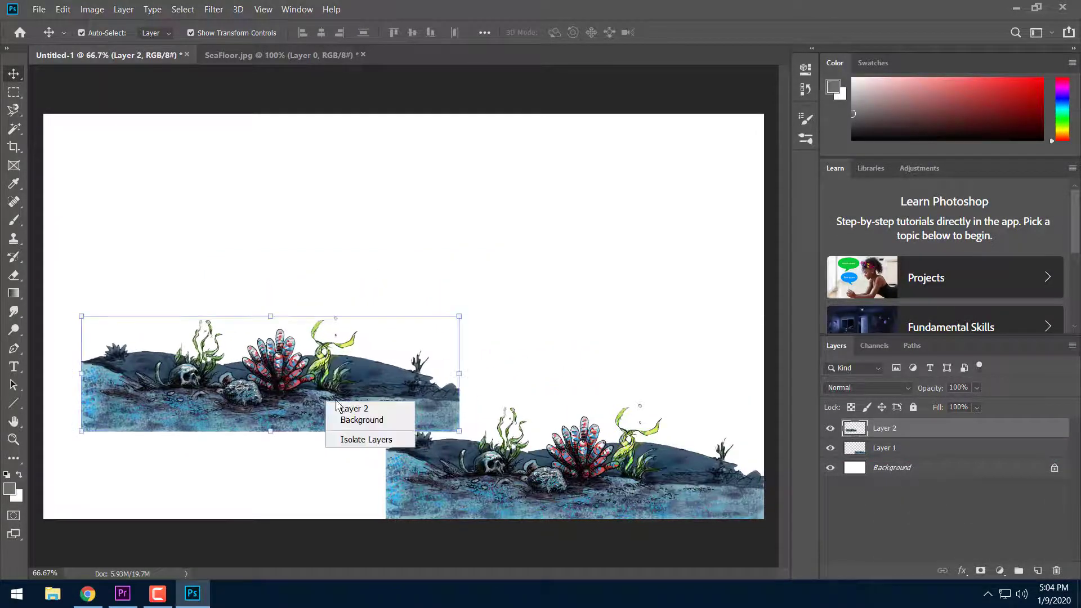
left_click(347, 405)
key("ctrl+t")
right_click(414, 401)
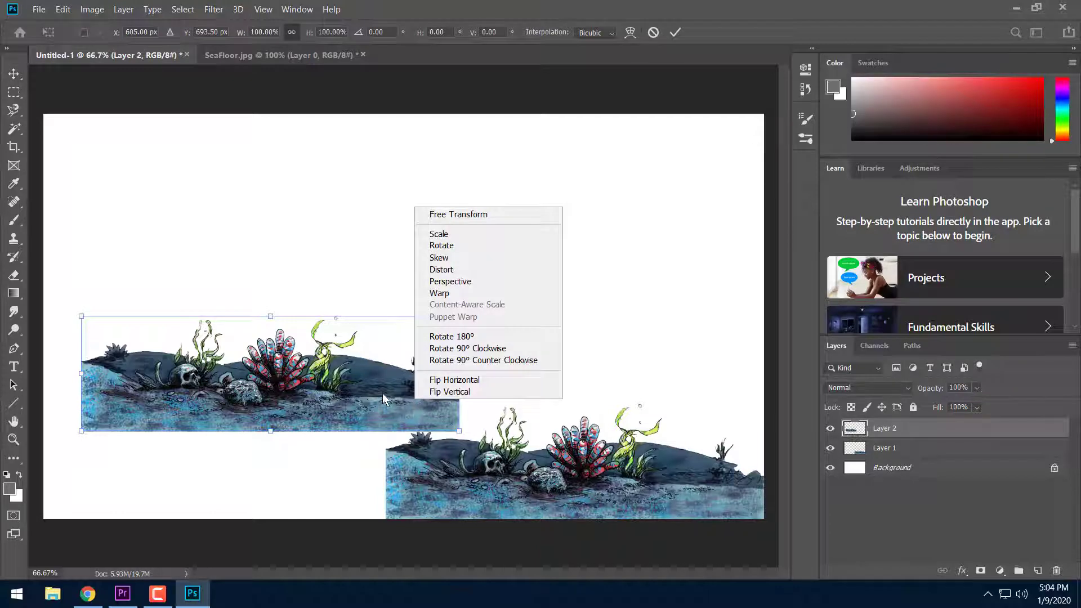
left_click(451, 380)
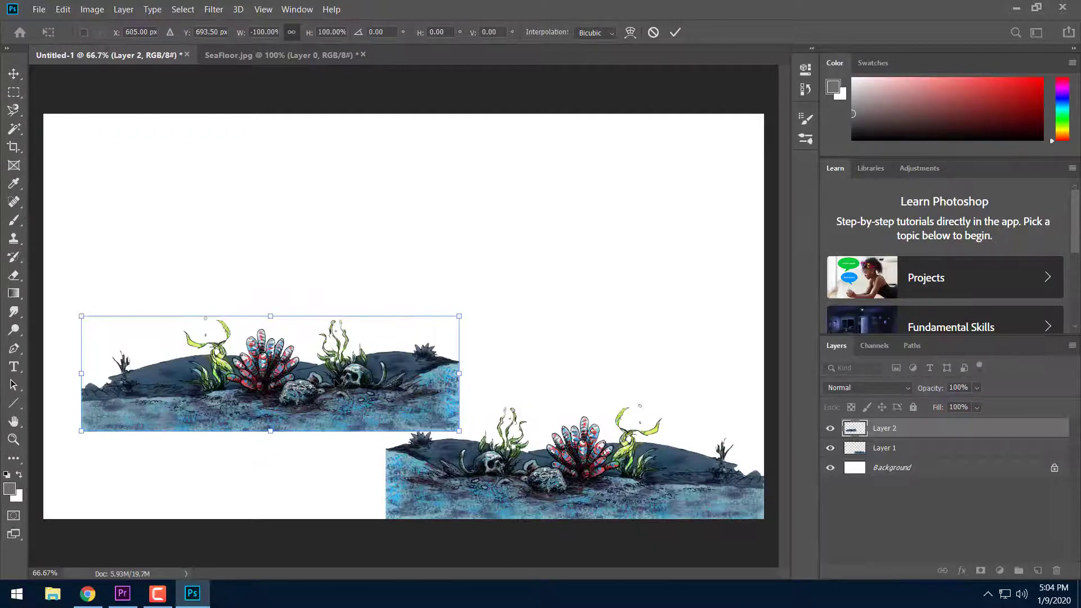
left_click_drag(336, 382, 261, 476)
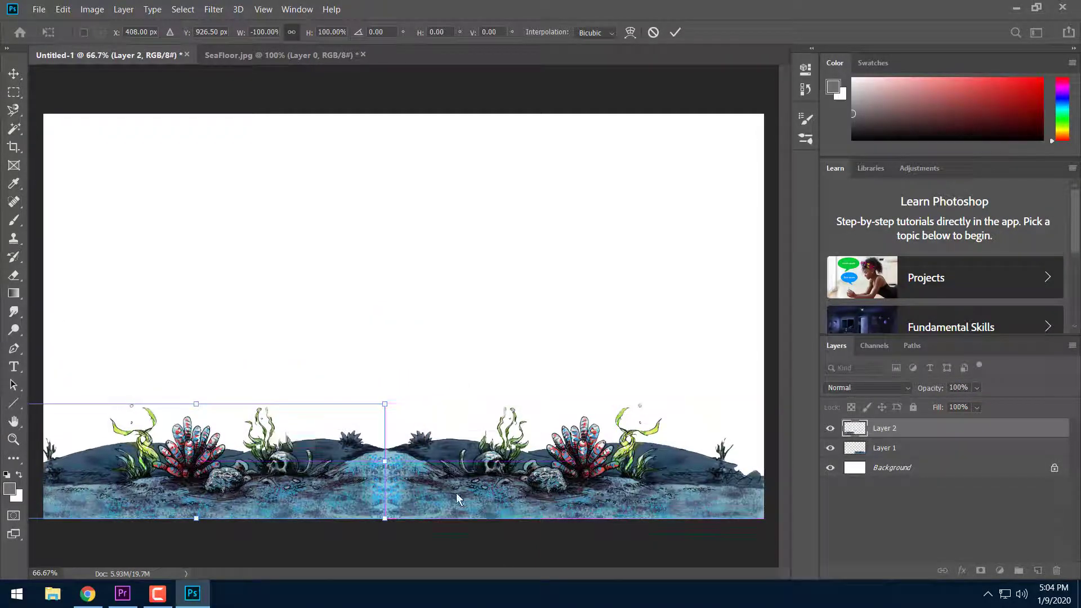
key("Return")
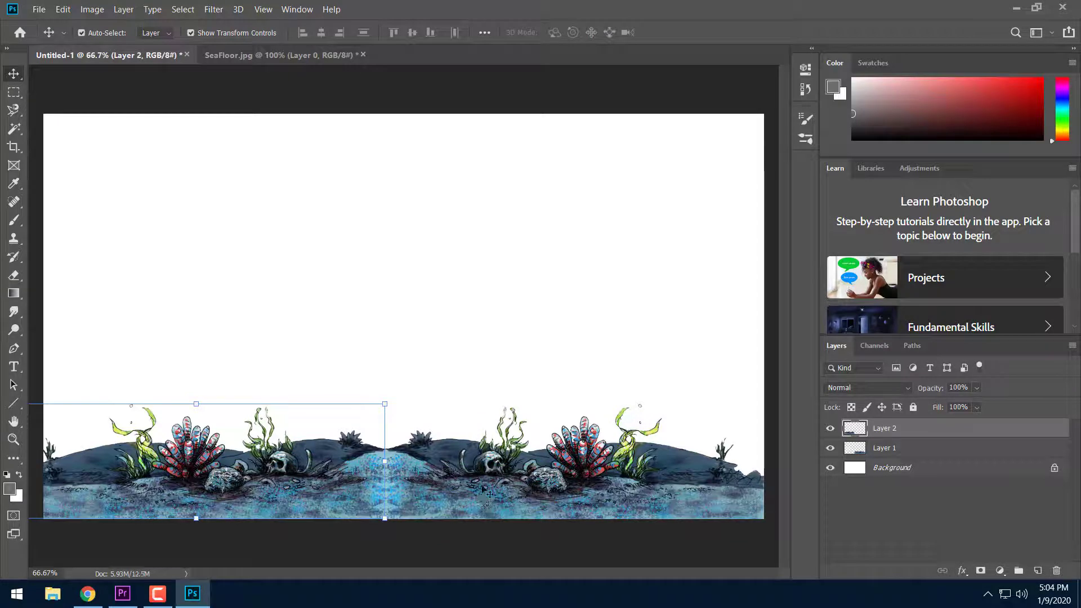
left_click(469, 555)
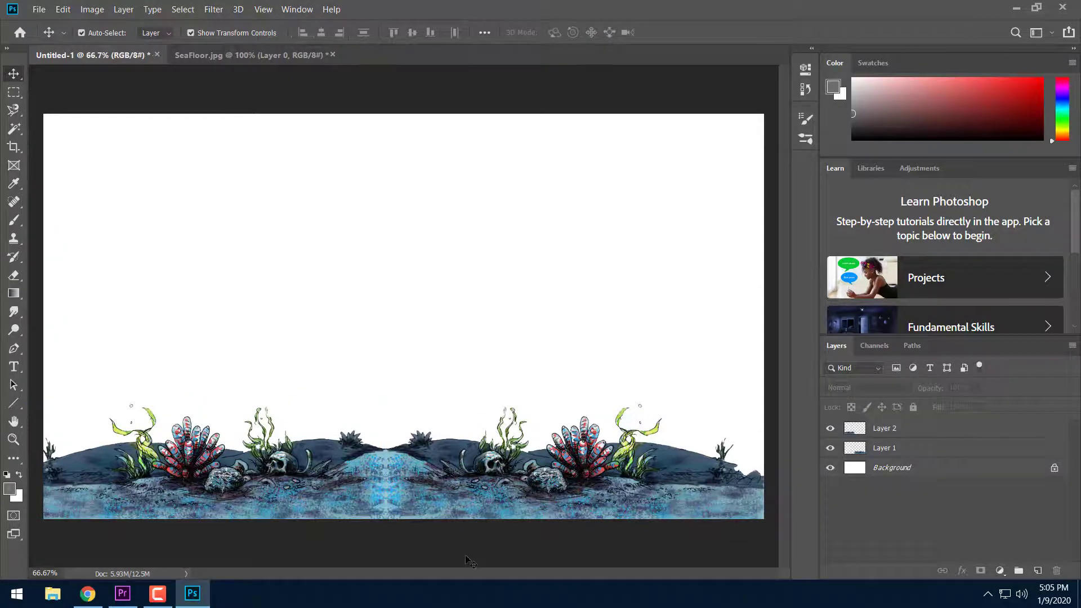
Enlarge the flipped sea floor copy slightly in proportion, keeping it on the canvas's lower edge and joined to the other piece.
left_click(317, 492)
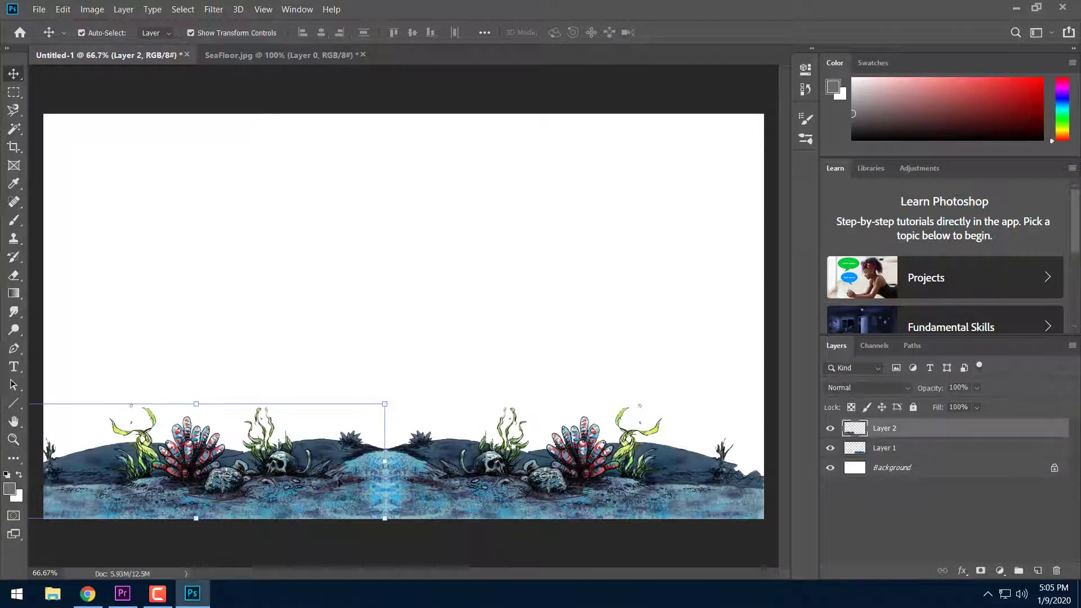
left_click(391, 404)
left_click_drag(393, 404, 678, 351)
left_click_drag(605, 417, 549, 412)
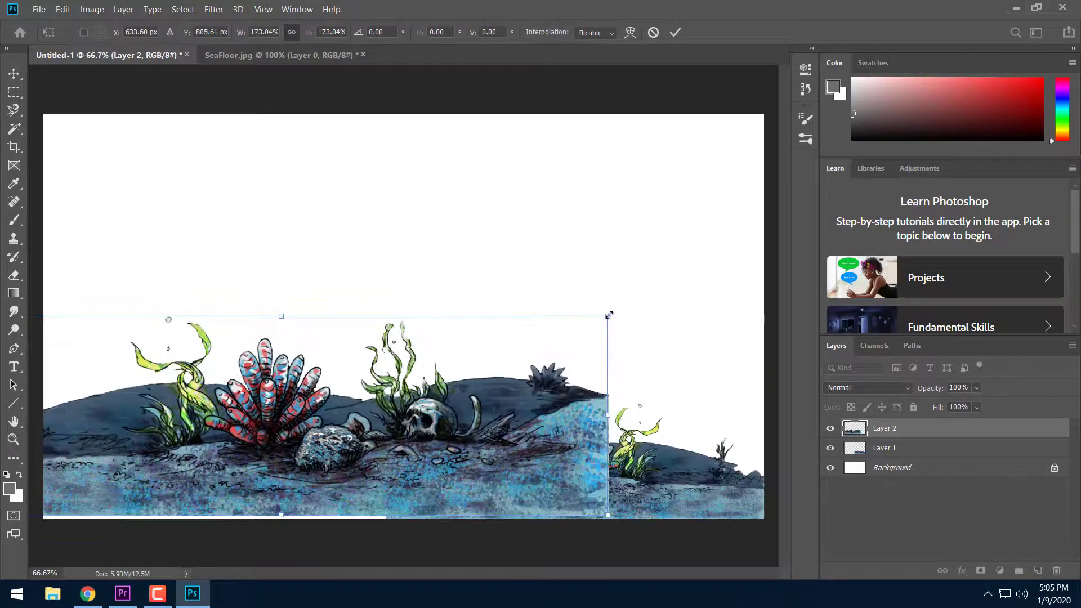
left_click_drag(609, 315, 389, 419)
left_click_drag(346, 476, 358, 478)
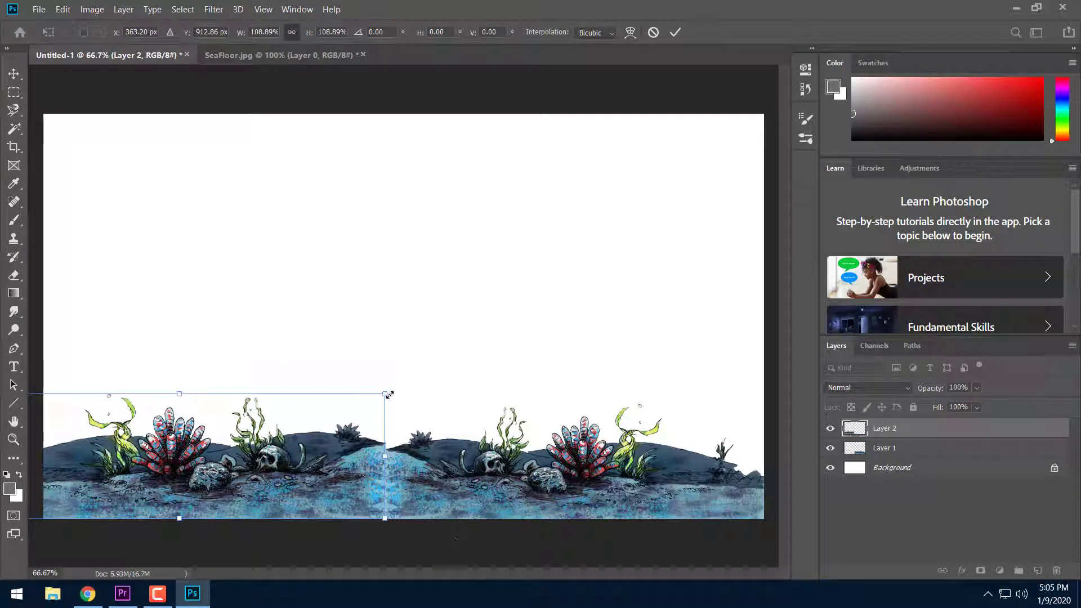
left_click_drag(387, 394, 386, 412)
left_click_drag(365, 480, 373, 487)
key("Return")
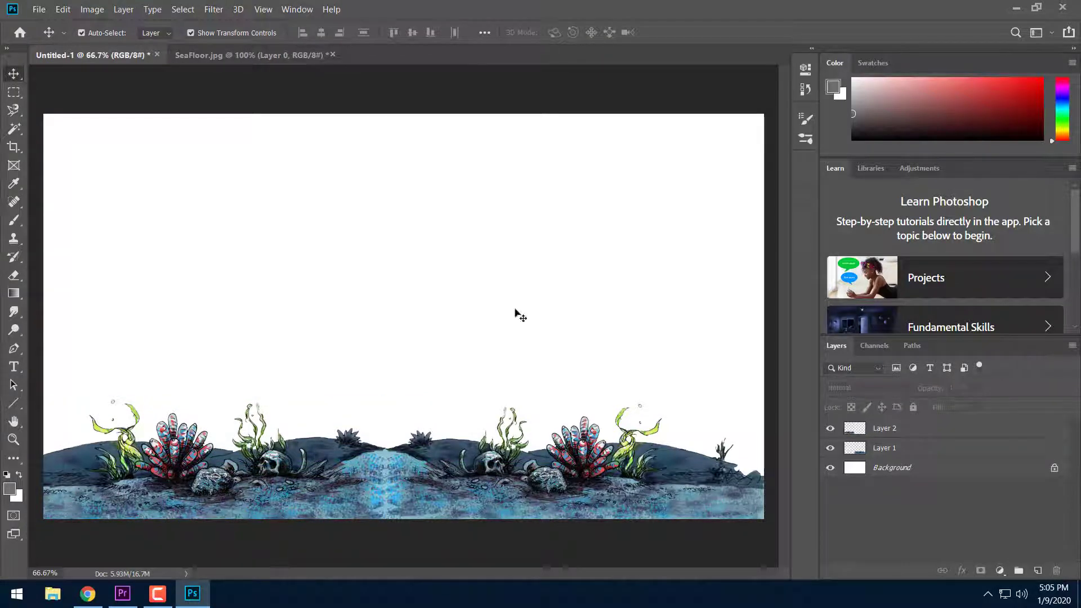
Open Ocean_BG.jpg from the Underwater Assignment folder and close the SeaFloor.jpg document.
left_click(39, 9)
left_click(53, 39)
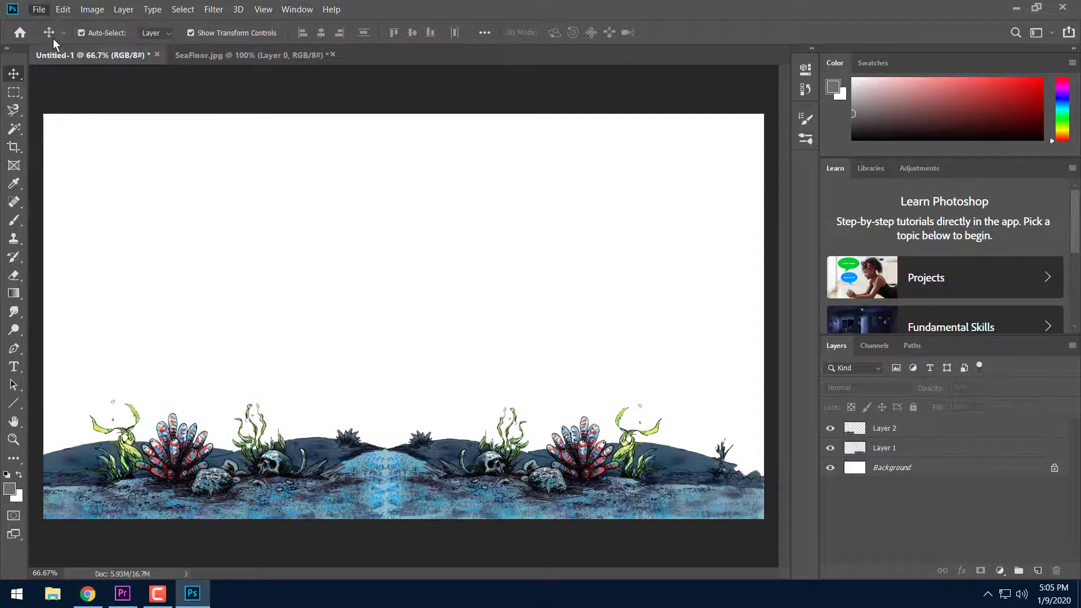
left_click(574, 110)
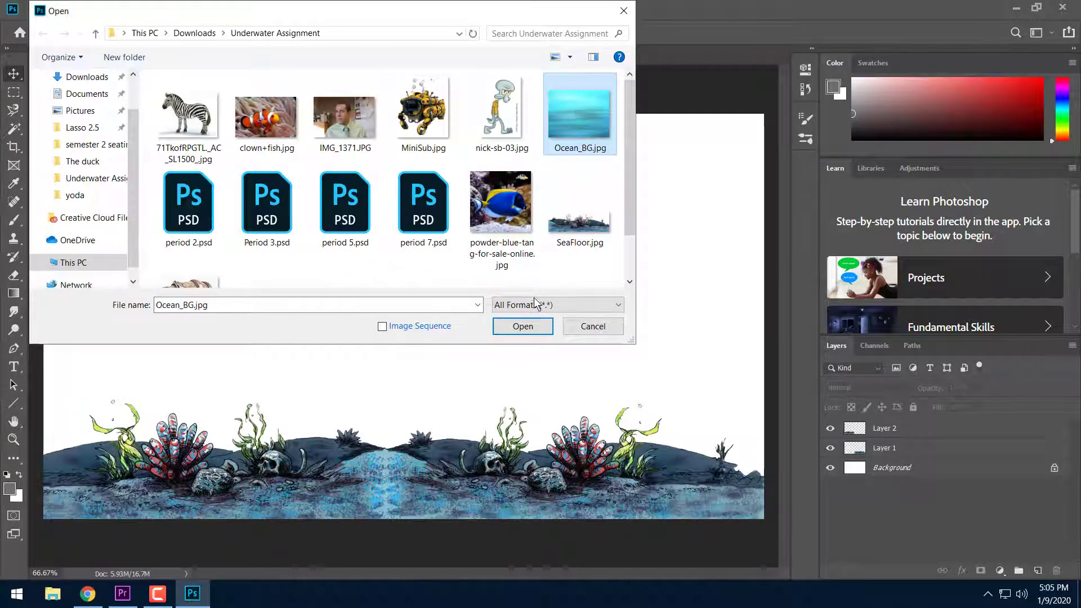
left_click(528, 326)
left_click_drag(908, 452, 112, 55)
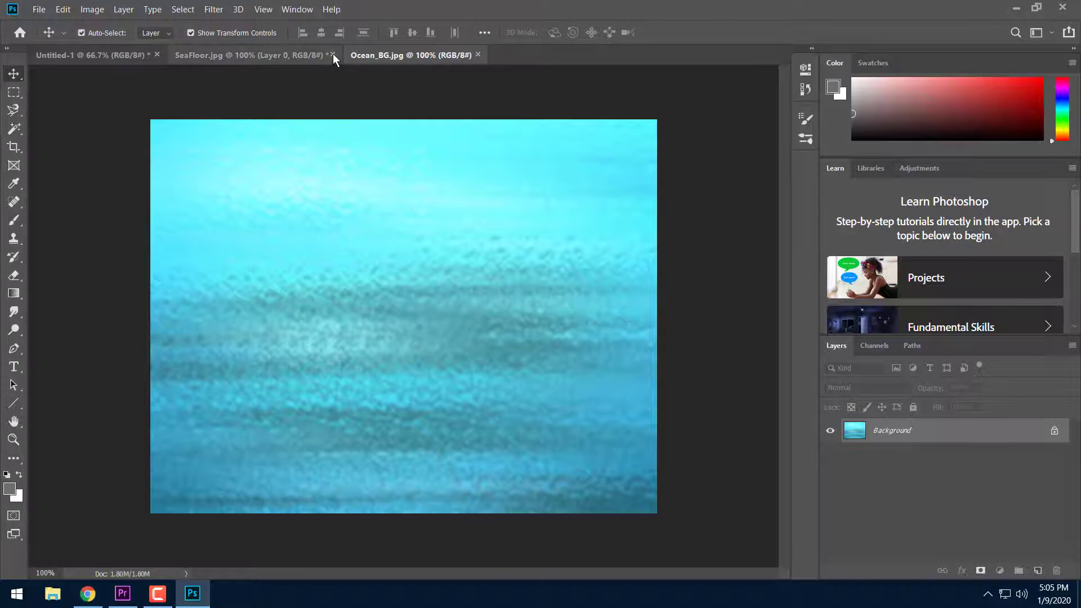
left_click(333, 55)
left_click(577, 232)
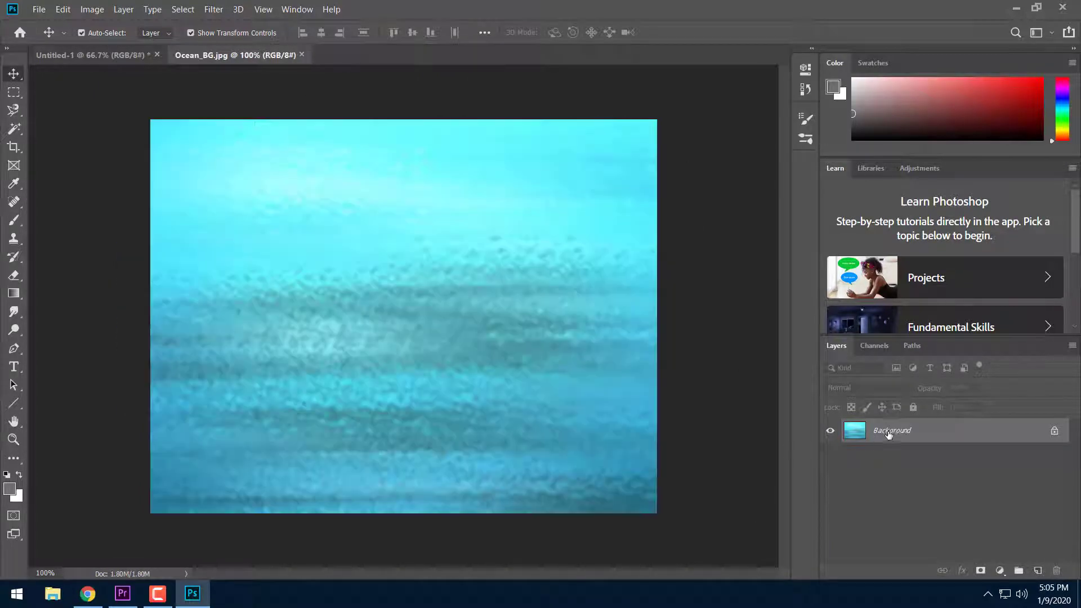
Bring the ocean image into Untitled-1 beneath both sea floor layers and align it with the canvas's upper-left corner.
left_click_drag(890, 433, 348, 356)
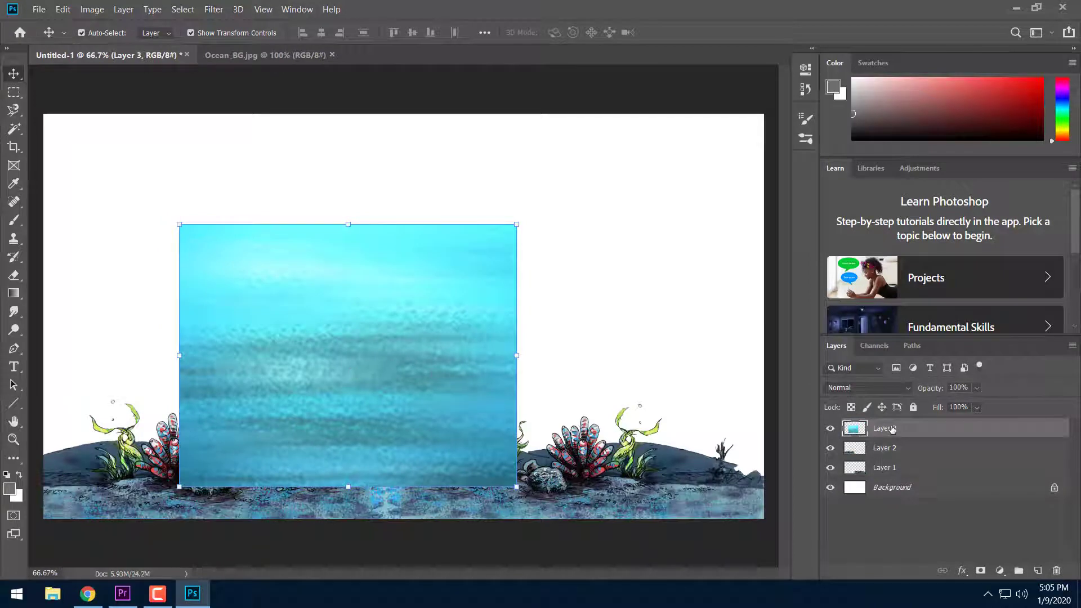
left_click_drag(893, 429, 898, 479)
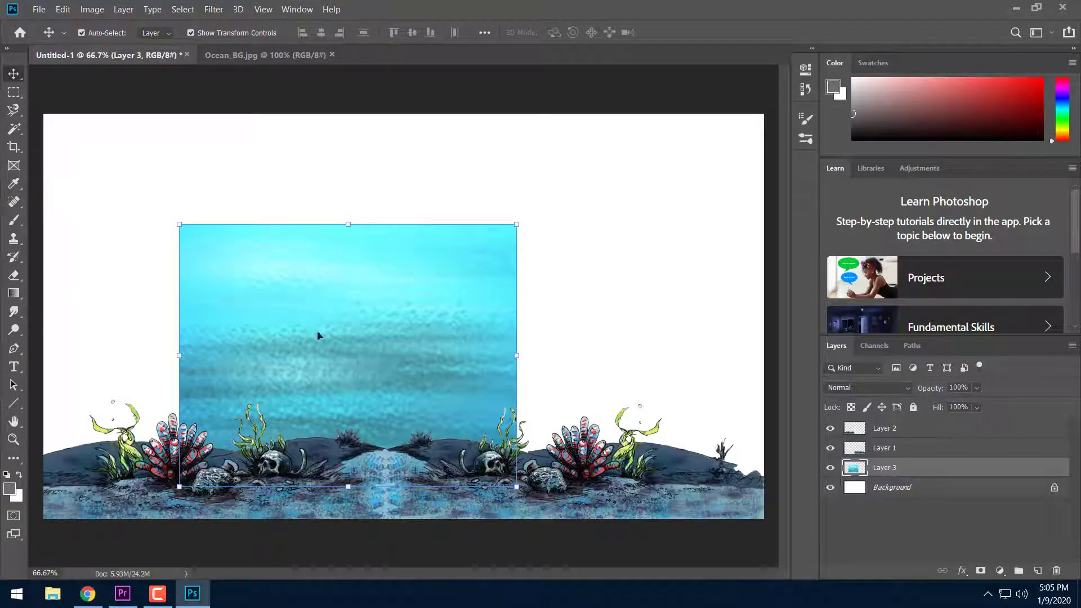
left_click_drag(440, 351, 284, 242)
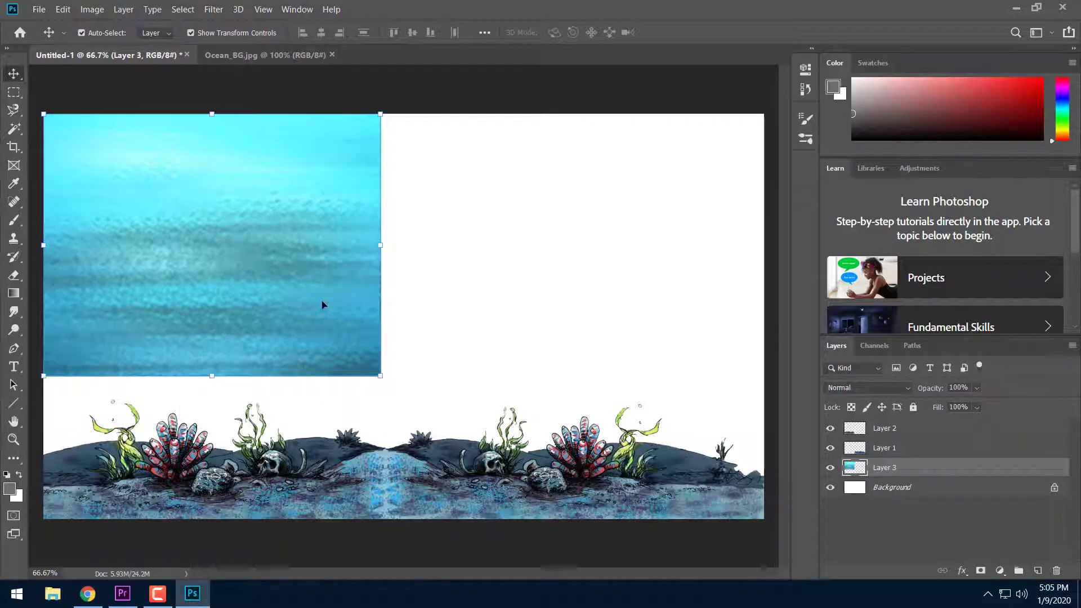
Stretch the ocean image non-proportionally to 213.33% width and 140.29% height so it fills the water area behind the sea floor.
left_click_drag(382, 377, 764, 483)
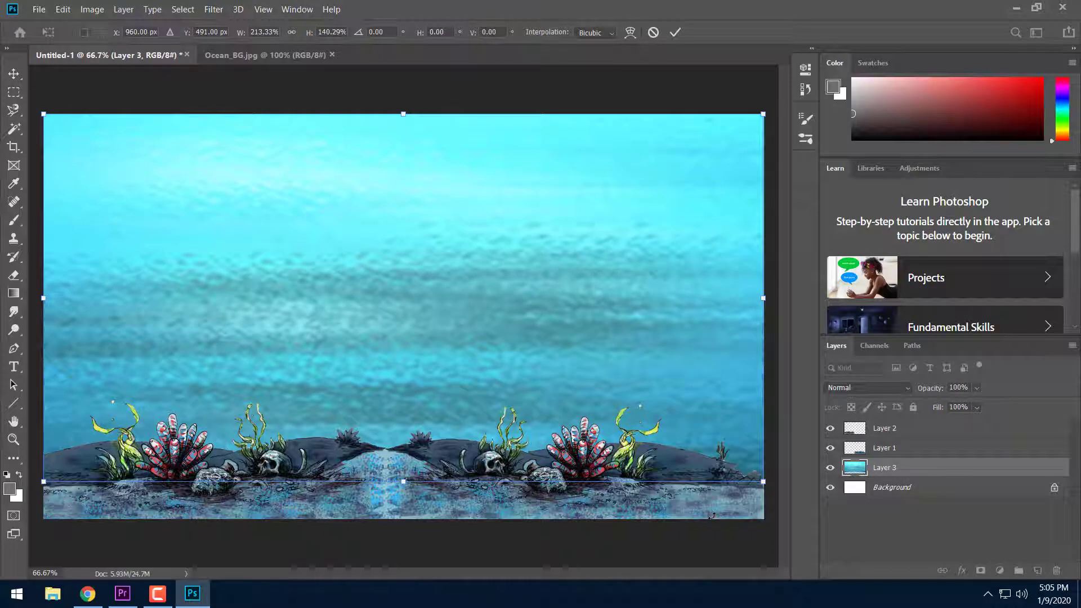
key("Return")
left_click(676, 529)
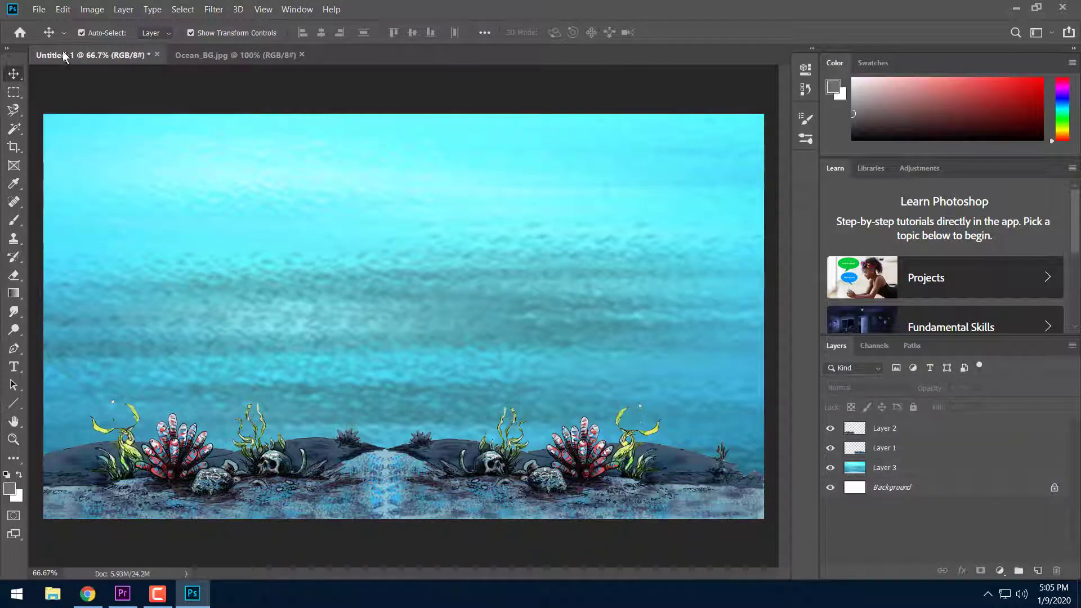
Open MiniSub.jpg from the Underwater Assignment folder.
left_click(39, 11)
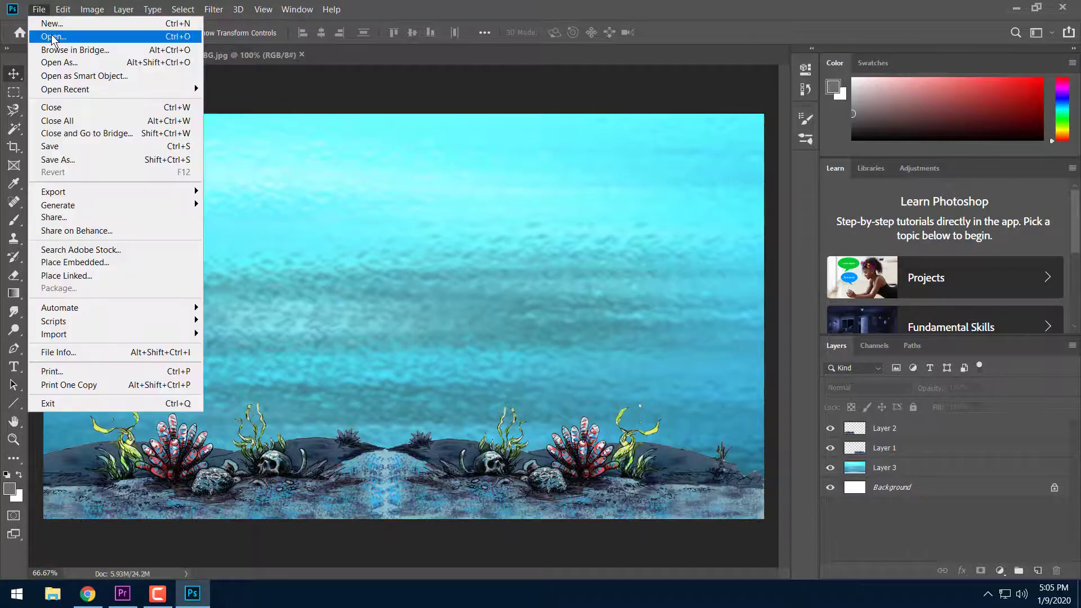
left_click(46, 34)
left_click(423, 112)
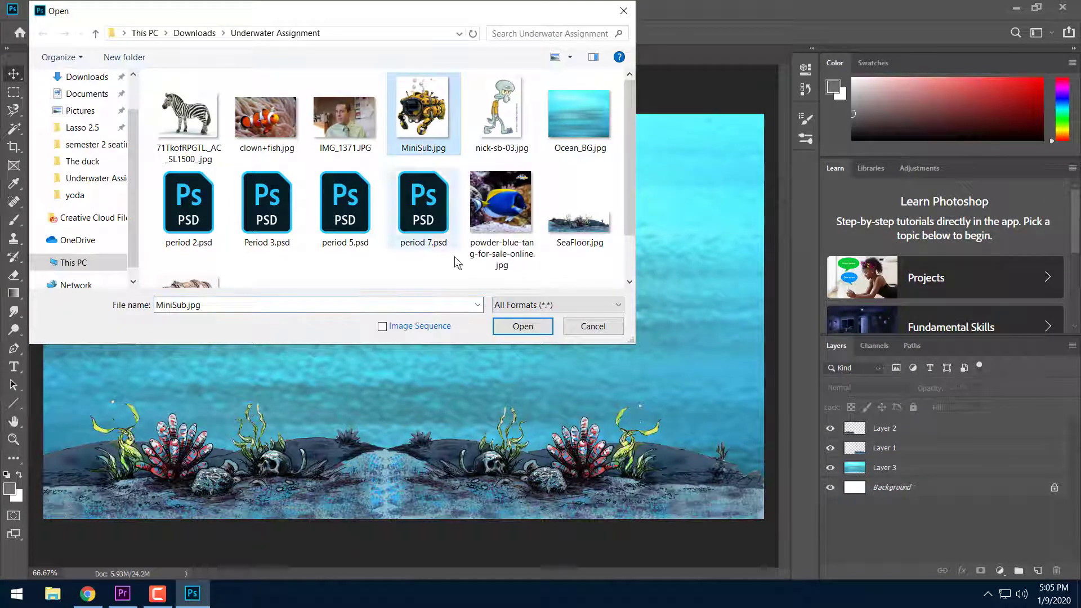
left_click(529, 329)
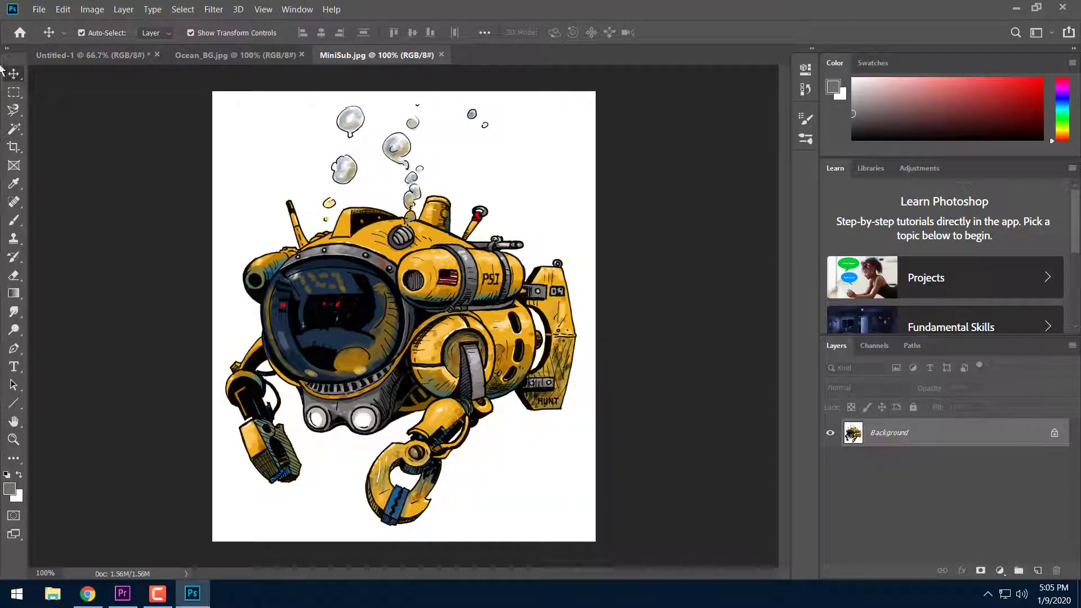
Unlock the submarine's Background layer and delete the white area surrounding it using a Magic Wand selection at tolerance 12.
left_click(14, 128)
left_click(251, 148)
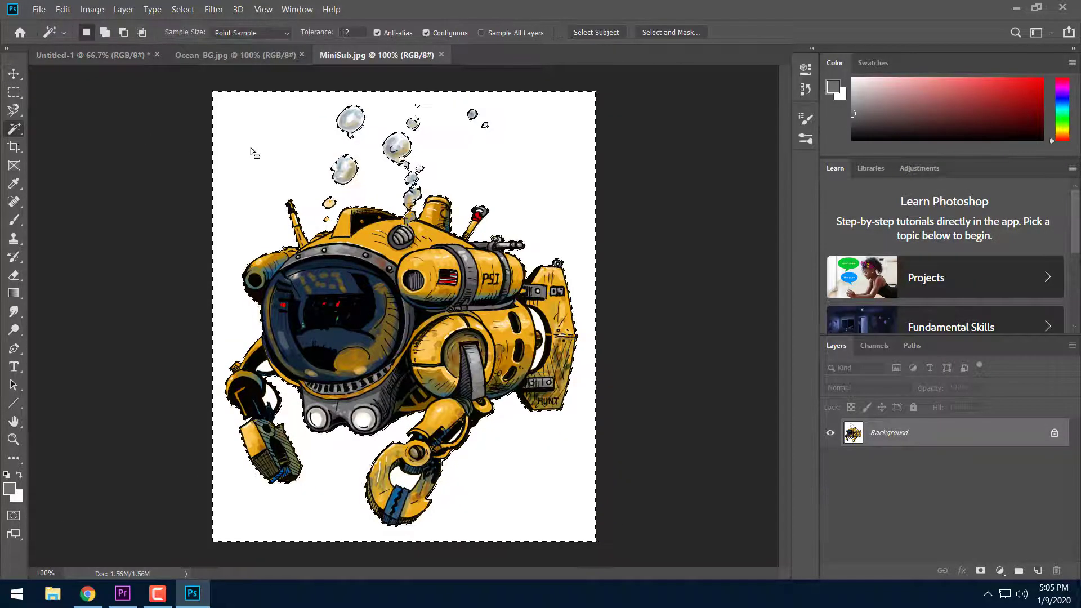
left_click(1055, 434)
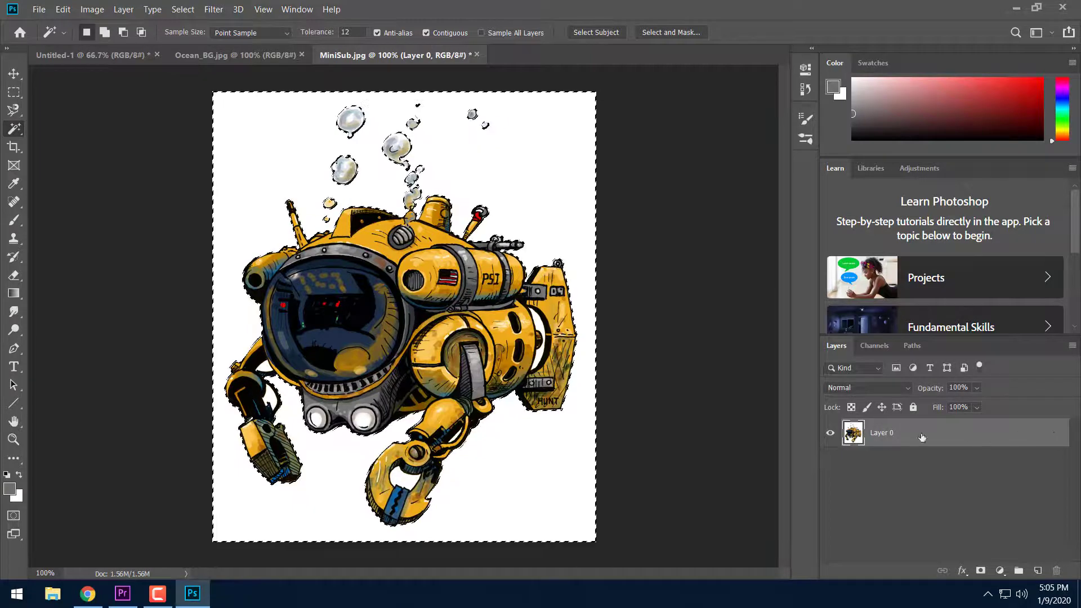
key("Delete")
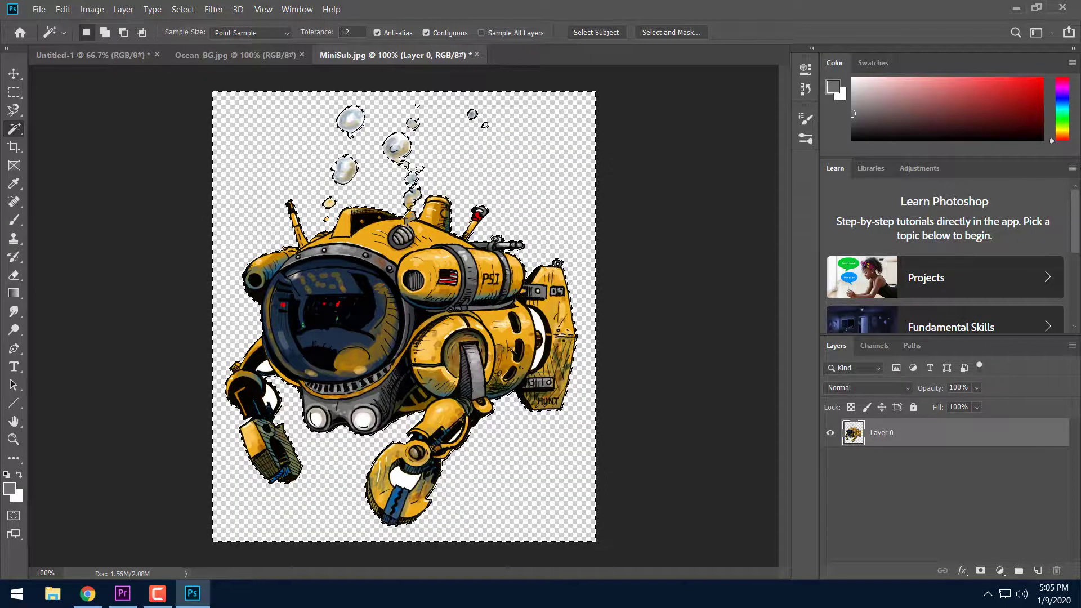
Delete the white gaps left by the submarine's tail, claw and arms using Magic Wand selections, and deselect.
left_click(540, 328)
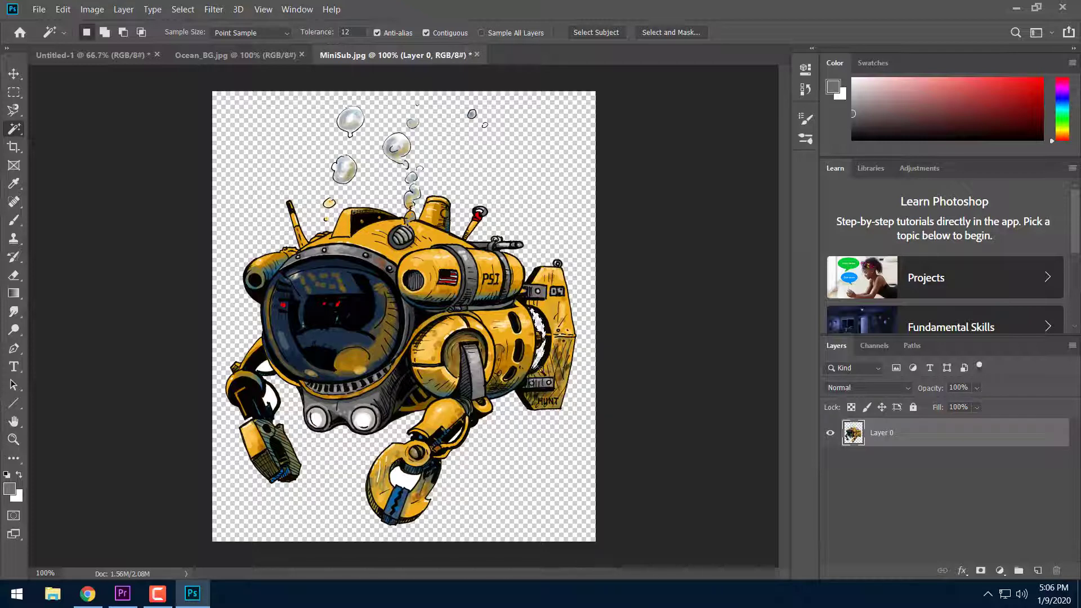
left_click(405, 475)
key("Delete")
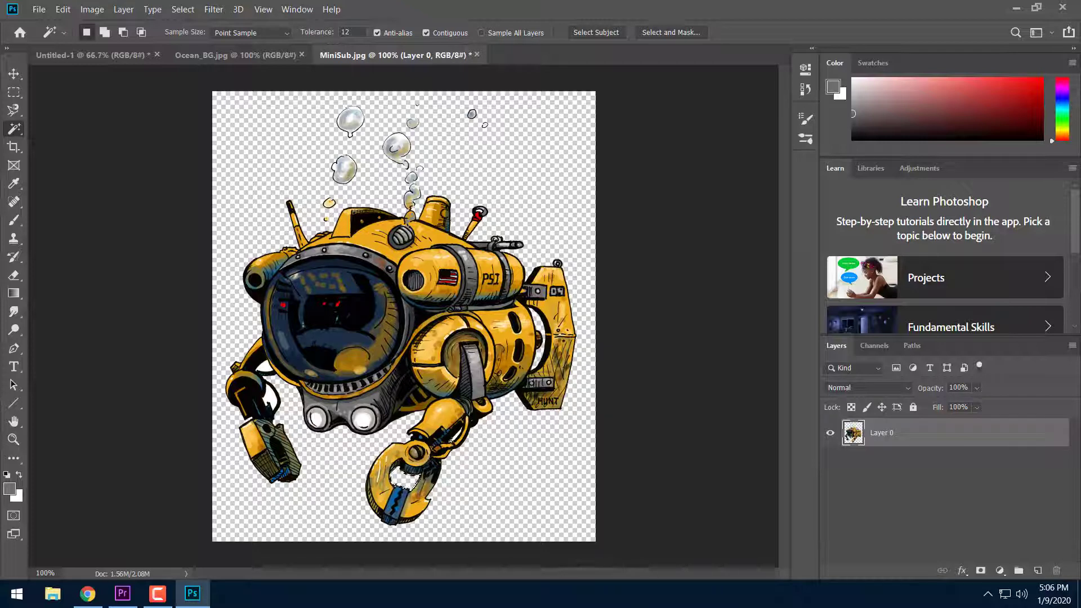
left_click(455, 441)
key("Delete")
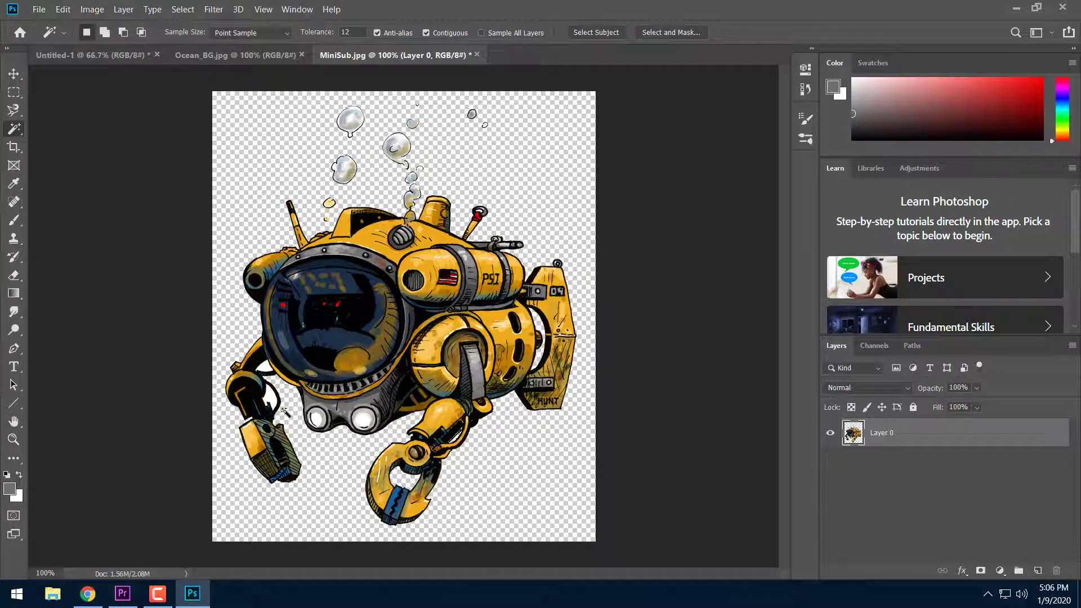
left_click(270, 397)
key("Delete")
left_click(265, 369)
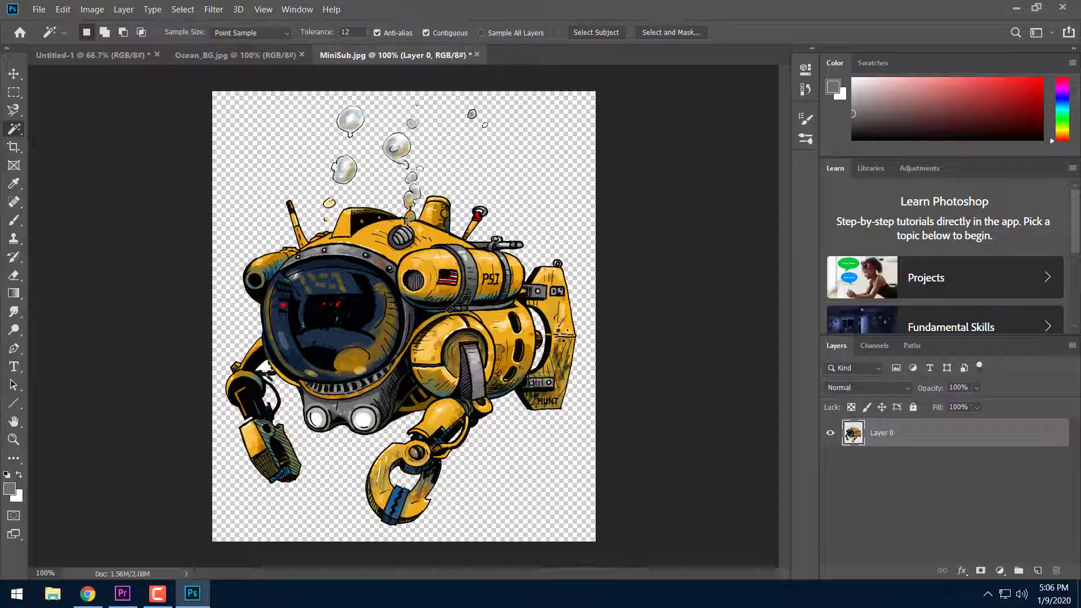
left_click(181, 10)
left_click(184, 36)
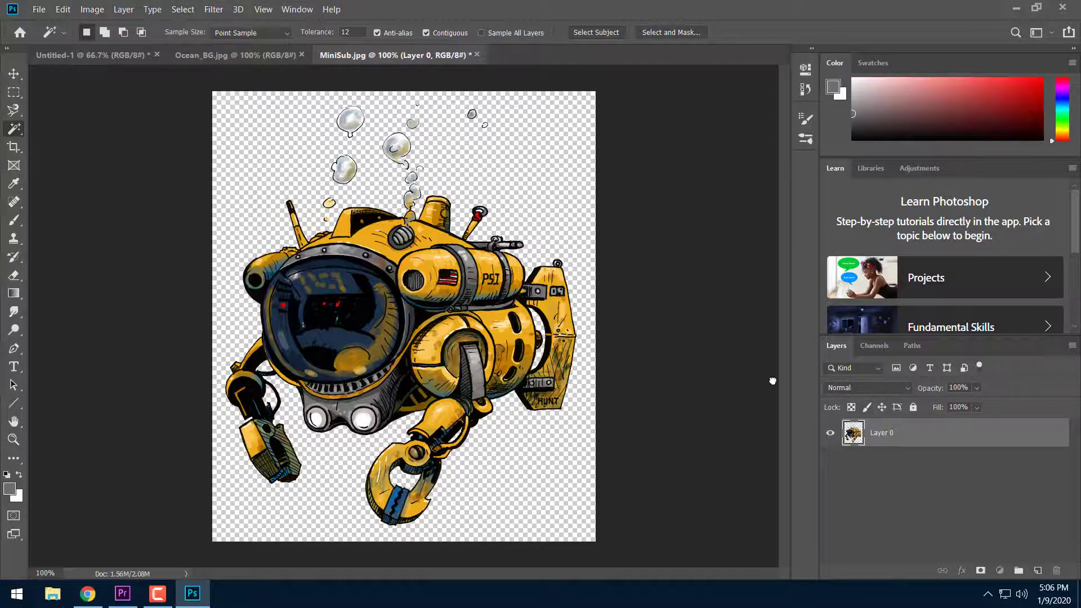
Bring the cut-out submarine into Untitled-1, scaled to 65.56% and positioned in open water right of the canvas's centre.
left_click_drag(772, 381, 529, 369)
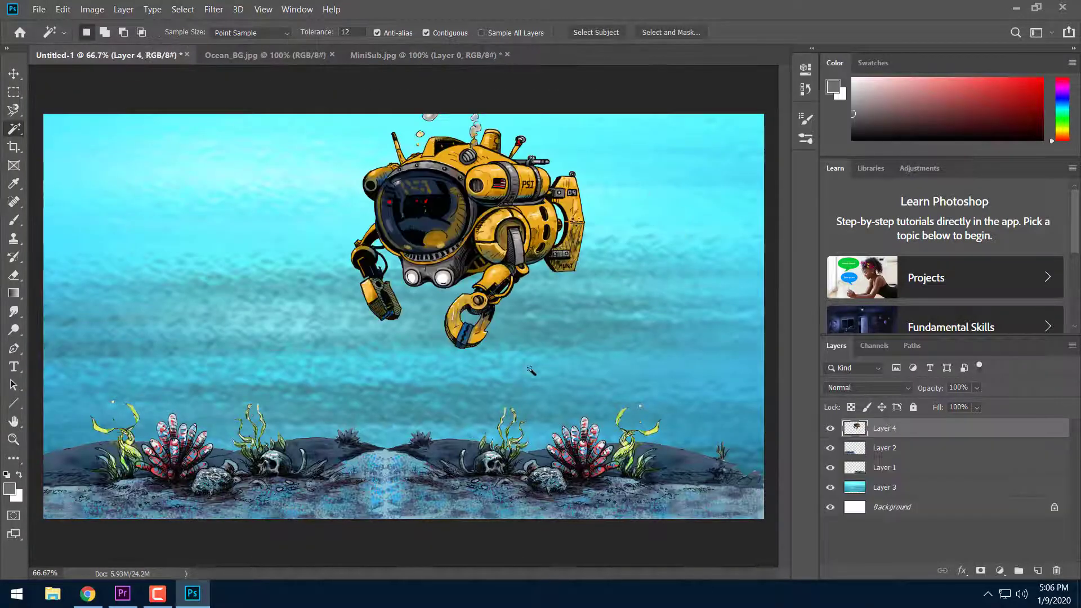
left_click(14, 73)
left_click_drag(586, 352, 501, 252)
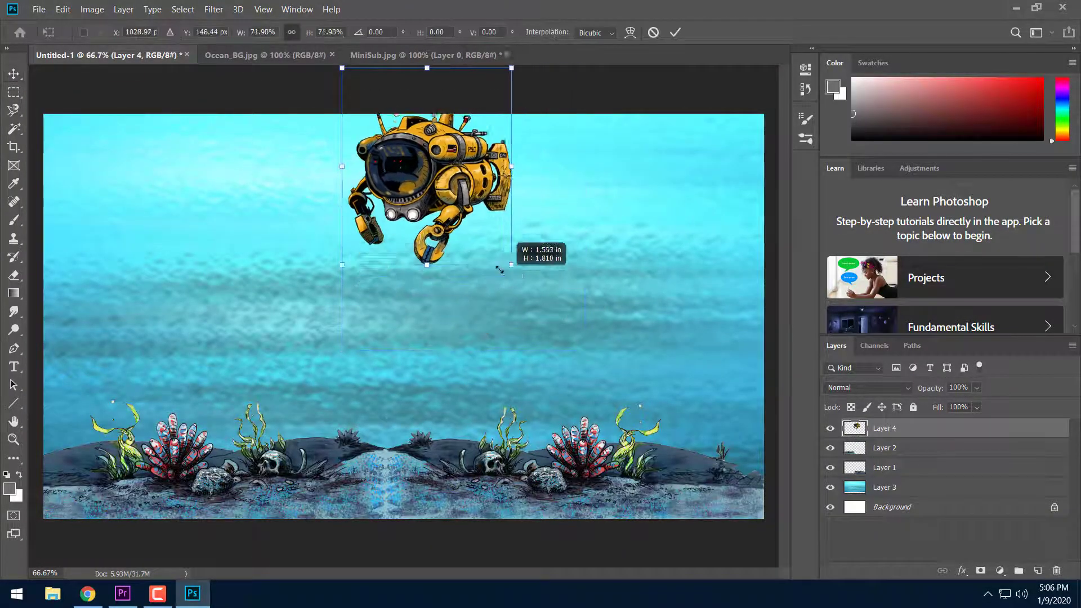
left_click_drag(435, 181, 524, 265)
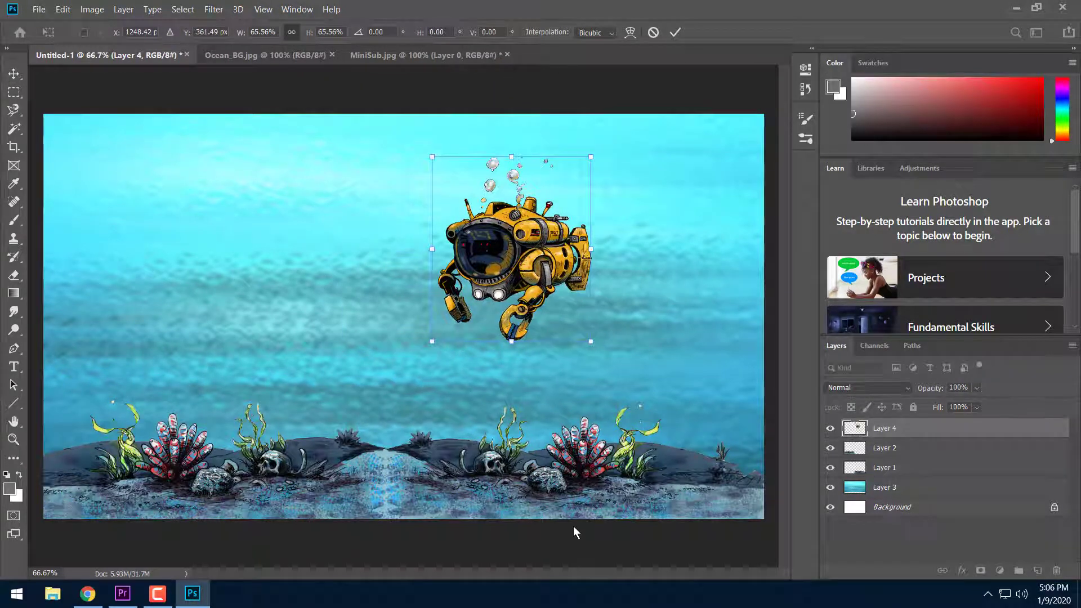
key("Return")
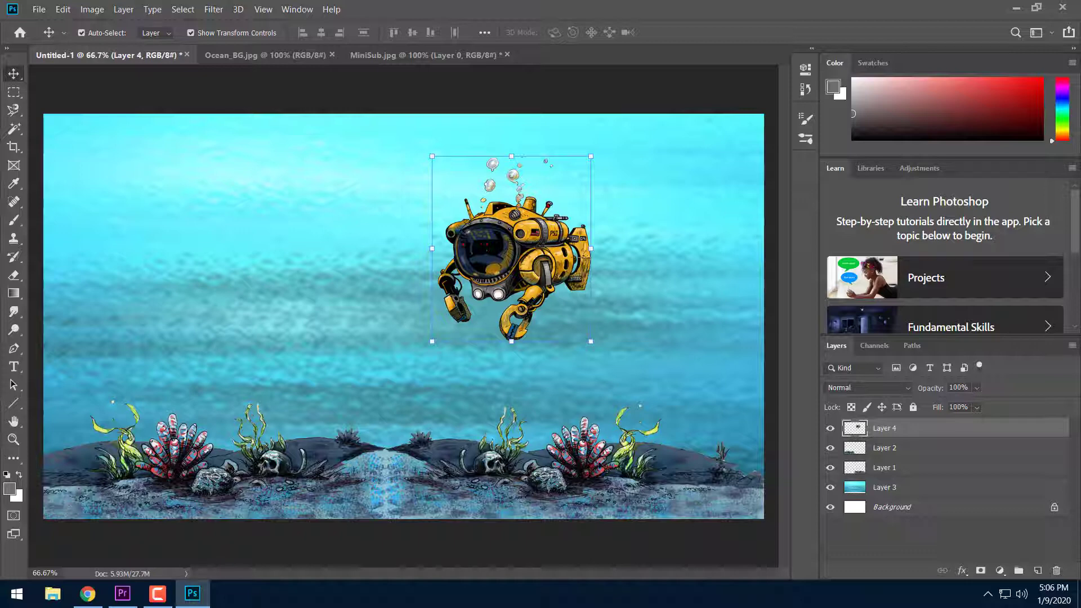
Add a Brightness/Contrast adjustment layer above the submarine layer with brightness set to -137.
left_click(1000, 571)
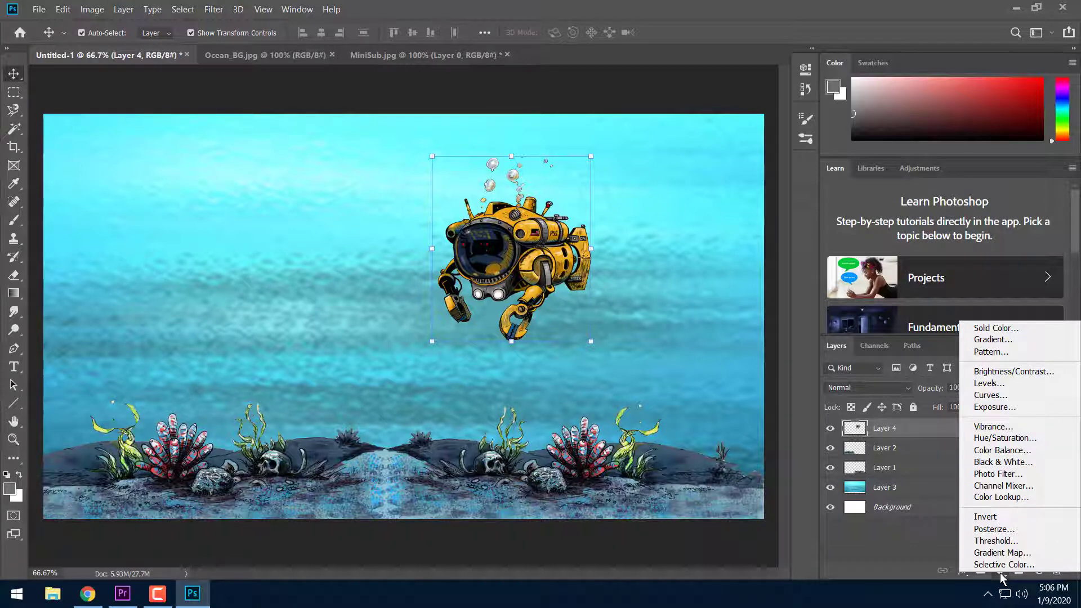
left_click(1014, 372)
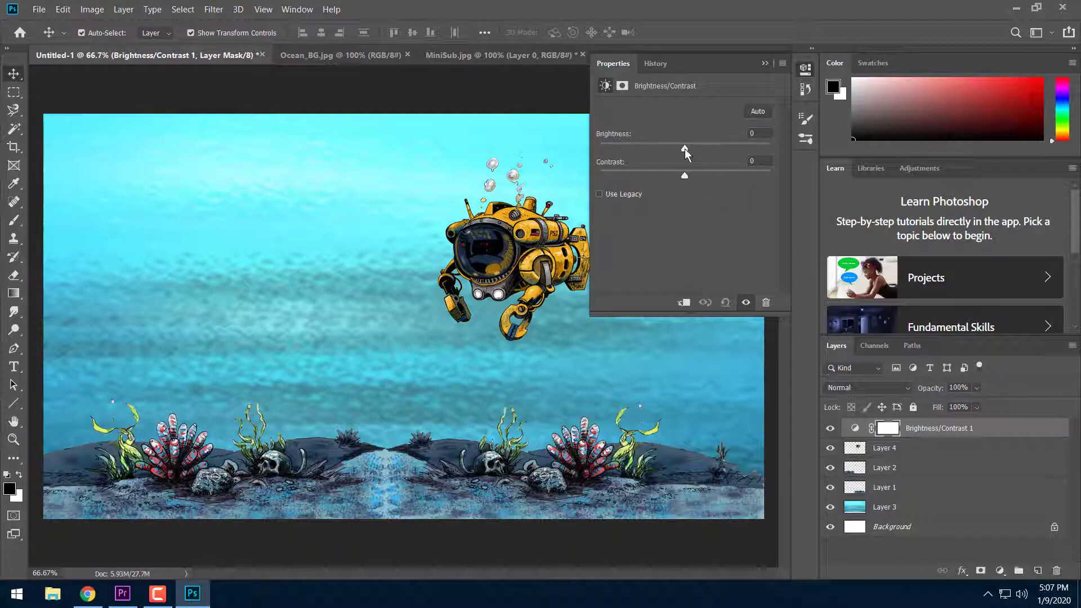
left_click_drag(685, 149, 608, 152)
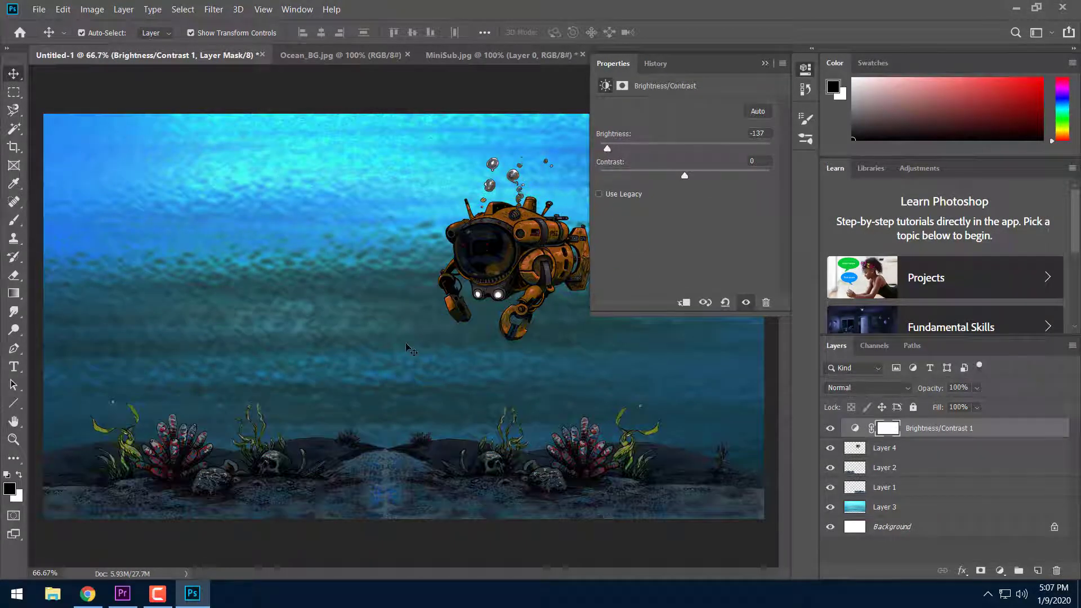
left_click(765, 64)
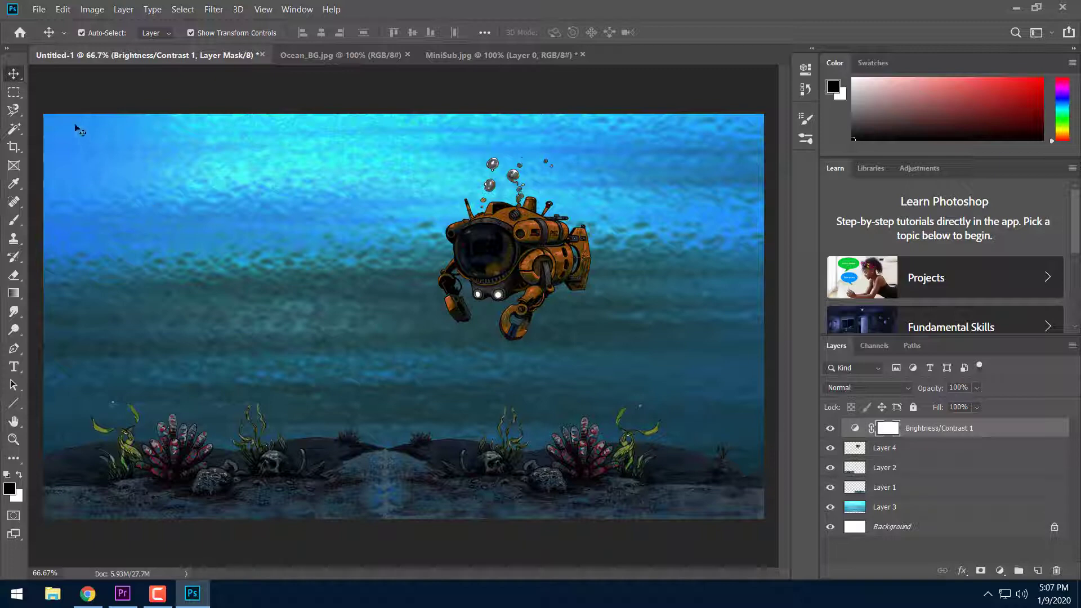
Paint black on the Brightness/Contrast mask with the Brush tool to form a light beam from the submarine's headlights to the sea floor.
left_click(15, 221)
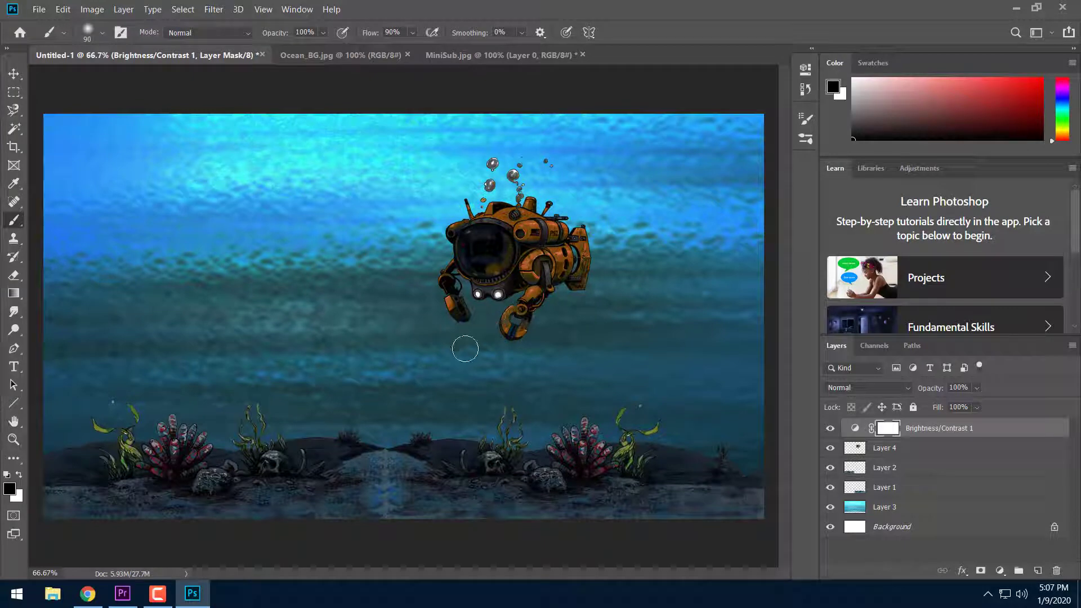
mouse_move(482, 302)
left_mouse_down()
mouse_move(425, 483)
mouse_move(435, 496)
mouse_move(499, 494)
mouse_move(502, 485)
mouse_move(492, 305)
mouse_move(468, 468)
mouse_move(459, 440)
mouse_move(454, 463)
mouse_move(465, 468)
mouse_move(449, 501)
mouse_move(439, 495)
mouse_move(467, 505)
mouse_move(481, 484)
mouse_move(476, 499)
mouse_move(446, 500)
left_mouse_up()
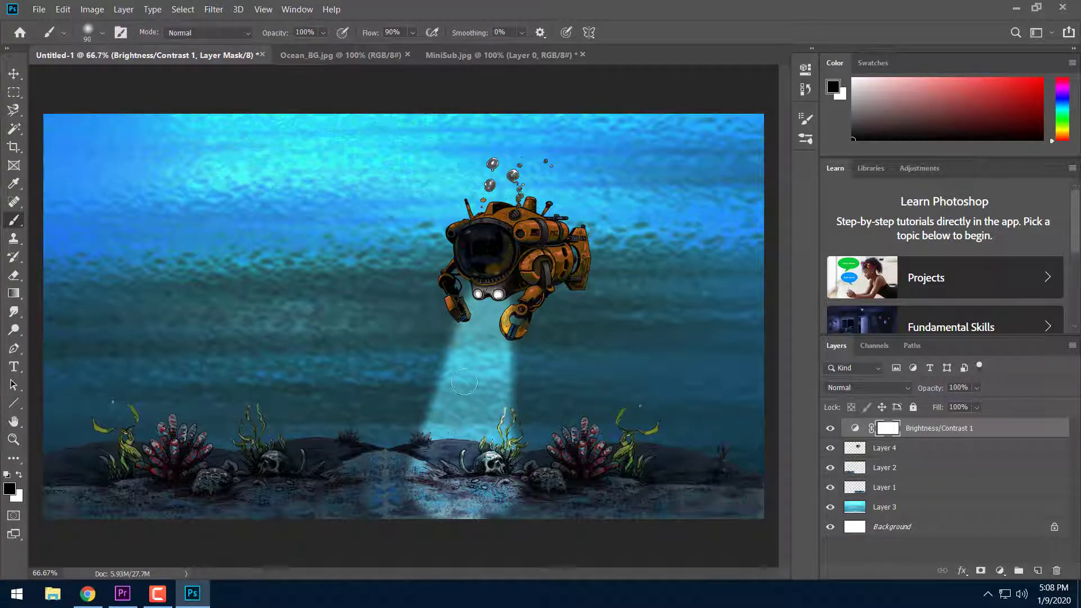
Paint a black test spot on the mask in the open water beside the beam and cover it again with white.
mouse_move(324, 337)
left_mouse_down()
mouse_move(298, 322)
mouse_move(306, 338)
mouse_move(287, 352)
left_mouse_up()
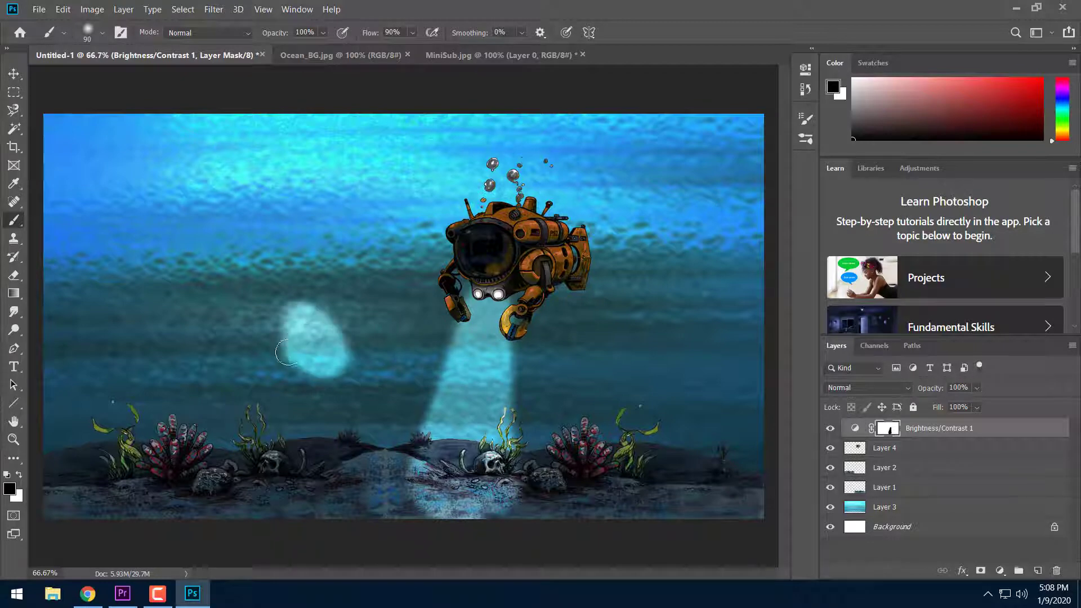
key("x")
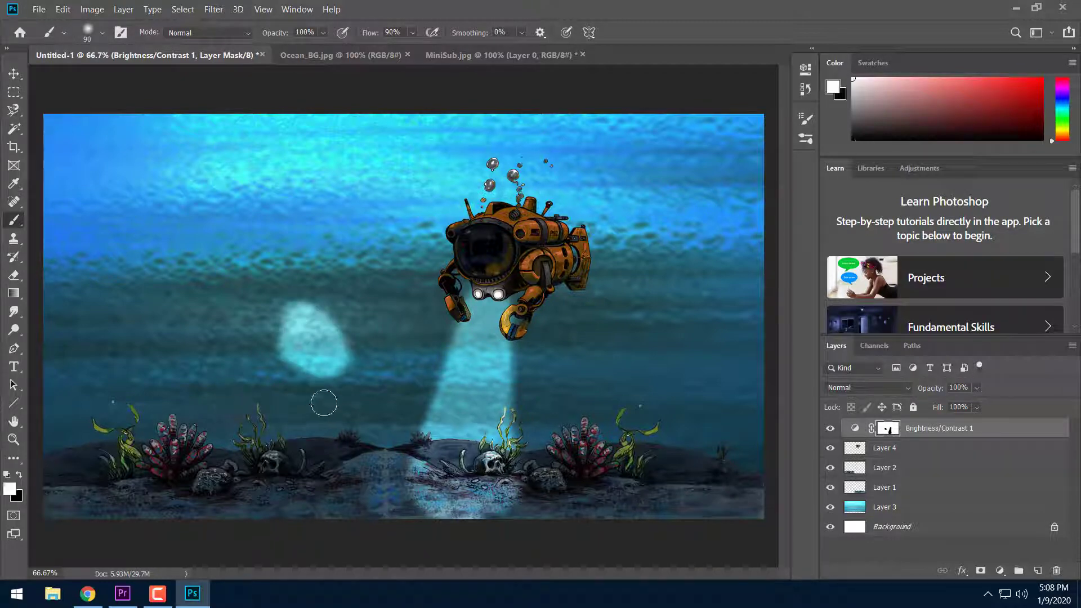
mouse_move(324, 403)
left_mouse_down()
mouse_move(299, 397)
mouse_move(342, 351)
mouse_move(339, 307)
mouse_move(349, 365)
mouse_move(320, 395)
mouse_move(335, 311)
mouse_move(283, 361)
mouse_move(307, 291)
mouse_move(316, 355)
mouse_move(304, 394)
mouse_move(289, 295)
mouse_move(286, 363)
left_mouse_up()
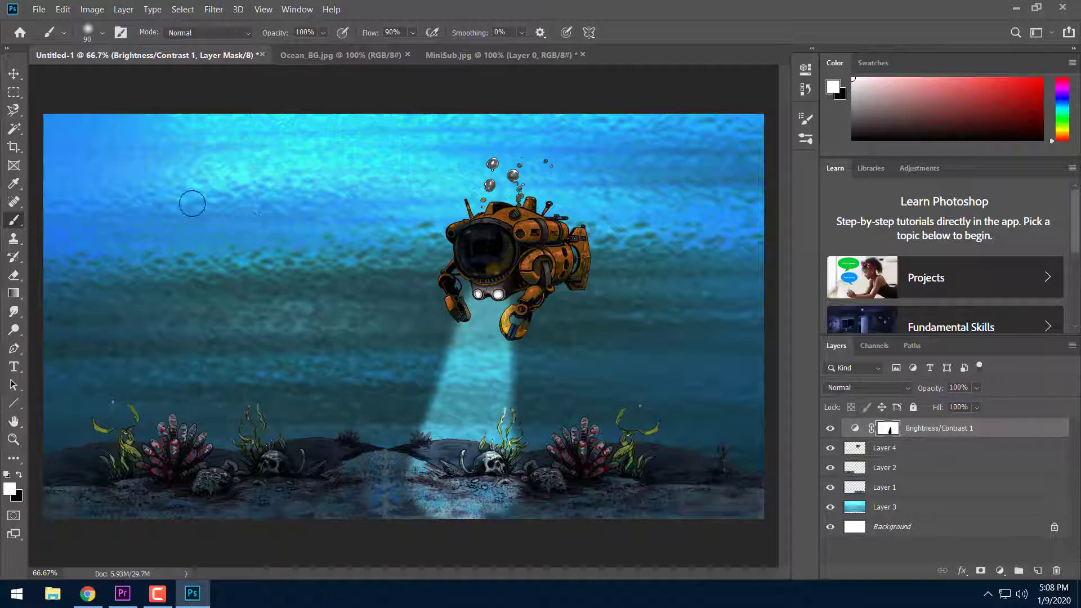
Open clown+fish.jpg from the Underwater Assignment folder.
left_click(38, 10)
left_click(46, 33)
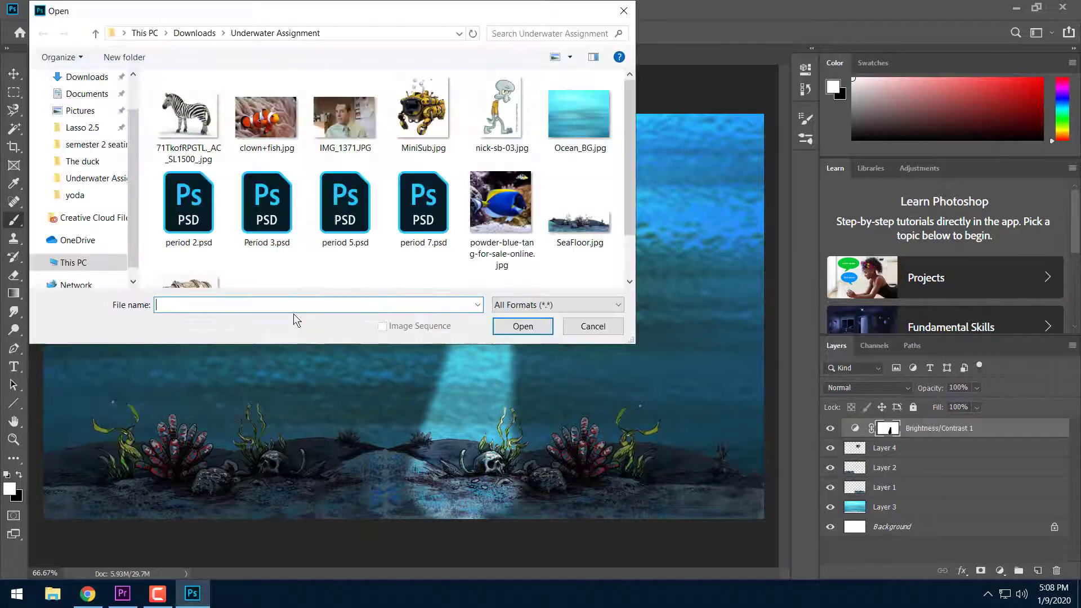
left_click(266, 117)
left_click(532, 327)
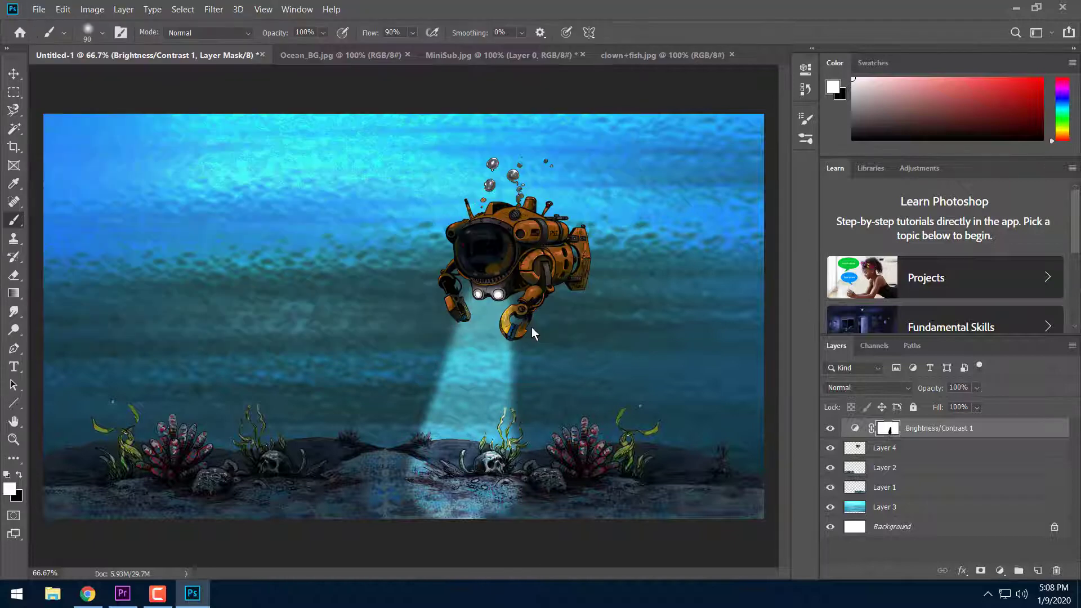
Select the whole clownfish with the Quick Selection tool, including its lower fins, and subtract the background between them.
mouse_move(14, 128)
left_mouse_down()
mouse_move(32, 143)
mouse_move(47, 129)
left_mouse_up()
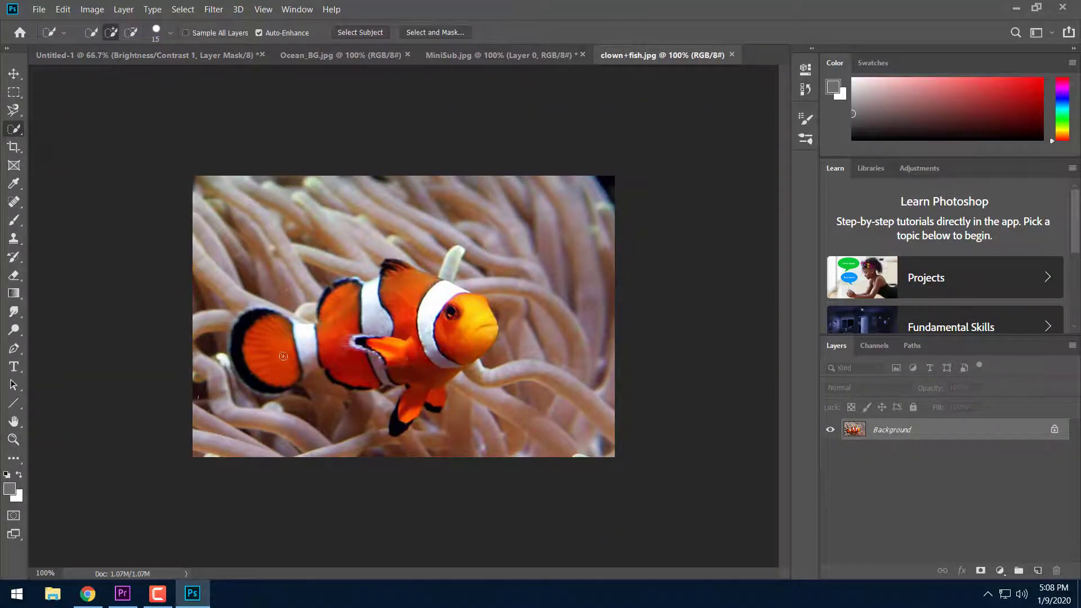
mouse_move(253, 336)
left_mouse_down()
mouse_move(278, 328)
mouse_move(253, 328)
mouse_move(242, 343)
mouse_move(331, 335)
mouse_move(335, 297)
mouse_move(330, 305)
mouse_move(345, 288)
mouse_move(358, 365)
mouse_move(375, 331)
mouse_move(392, 338)
mouse_move(402, 285)
mouse_move(473, 328)
left_mouse_up()
mouse_move(412, 406)
left_mouse_down()
mouse_move(399, 428)
mouse_move(433, 402)
left_mouse_up()
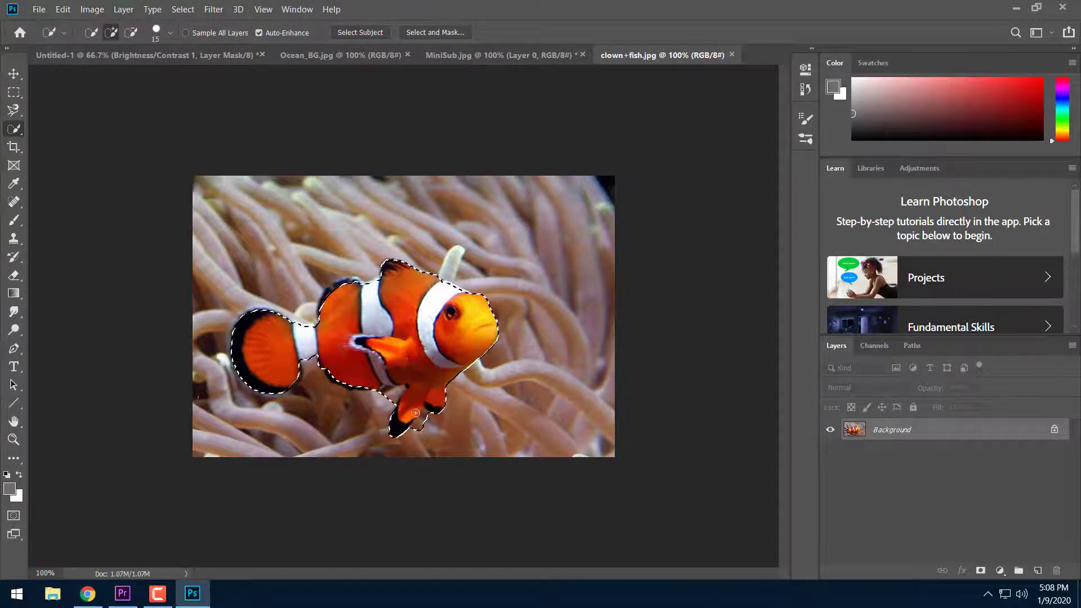
key("alt")
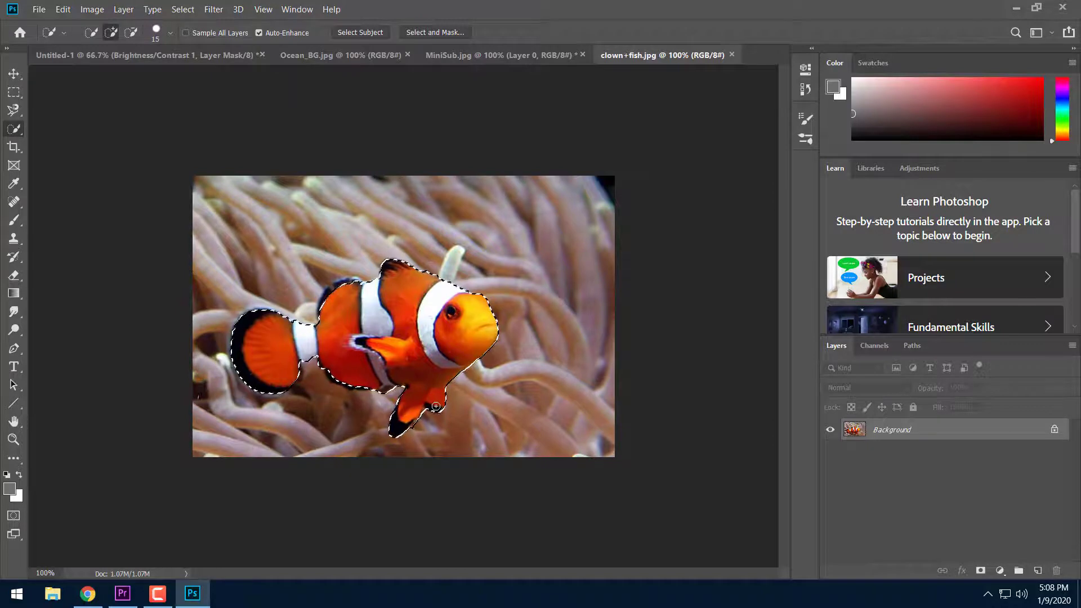
key("alt")
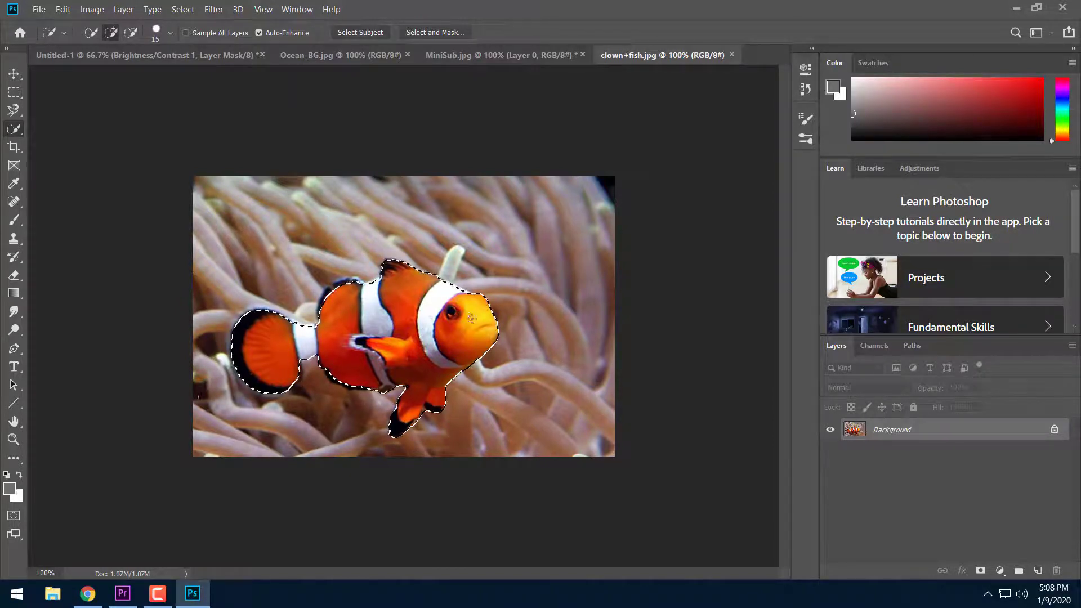
Invert the clownfish selection, unlock the Background layer, delete the surrounding anemone and deselect.
right_click(442, 303)
left_click(484, 317)
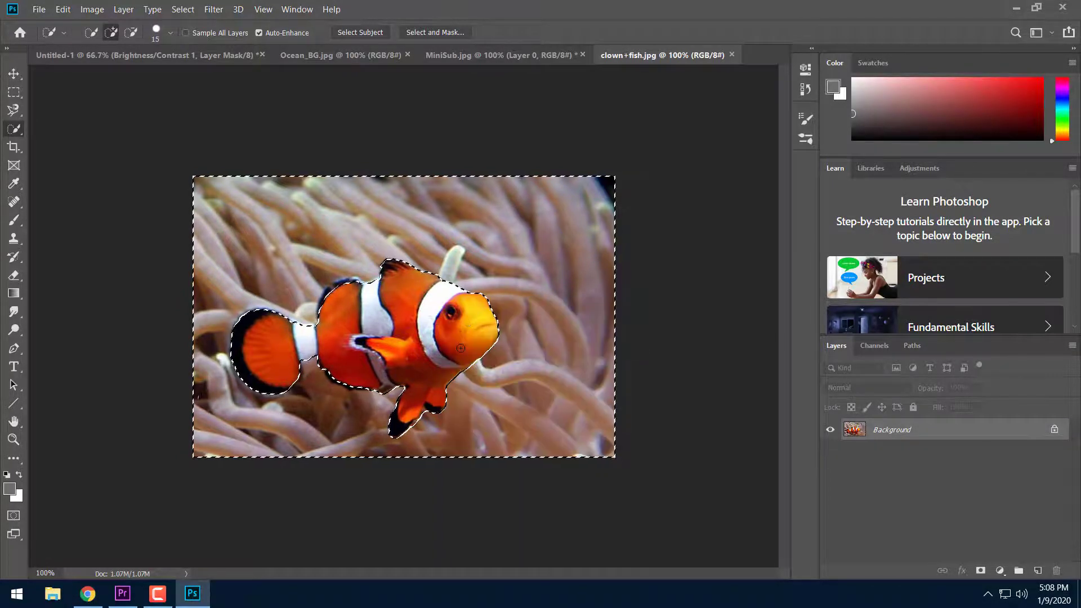
left_click(1055, 429)
key("Delete")
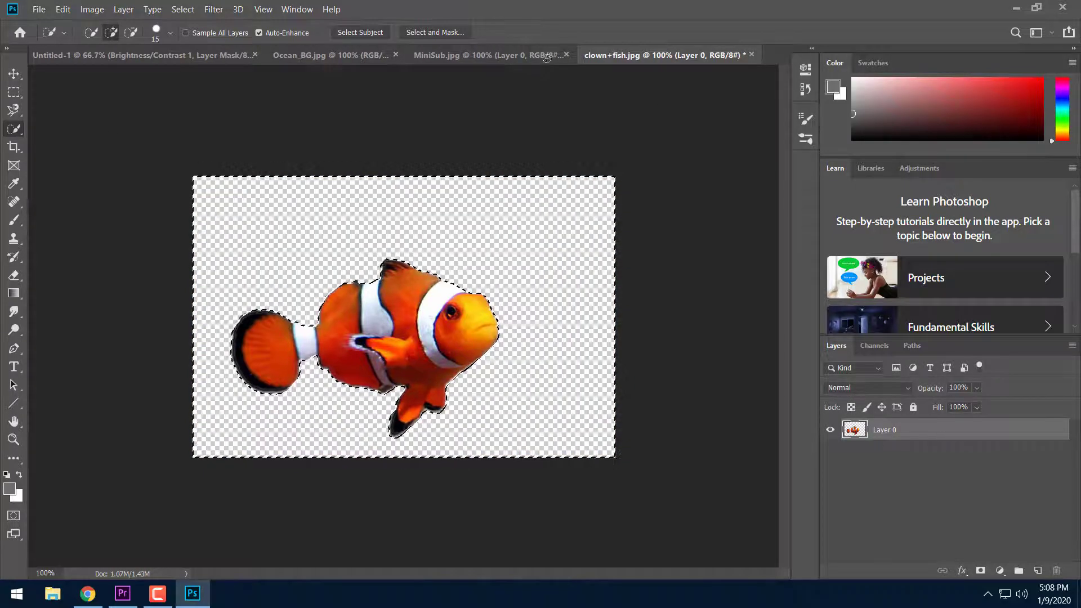
left_click(190, 11)
left_click(189, 36)
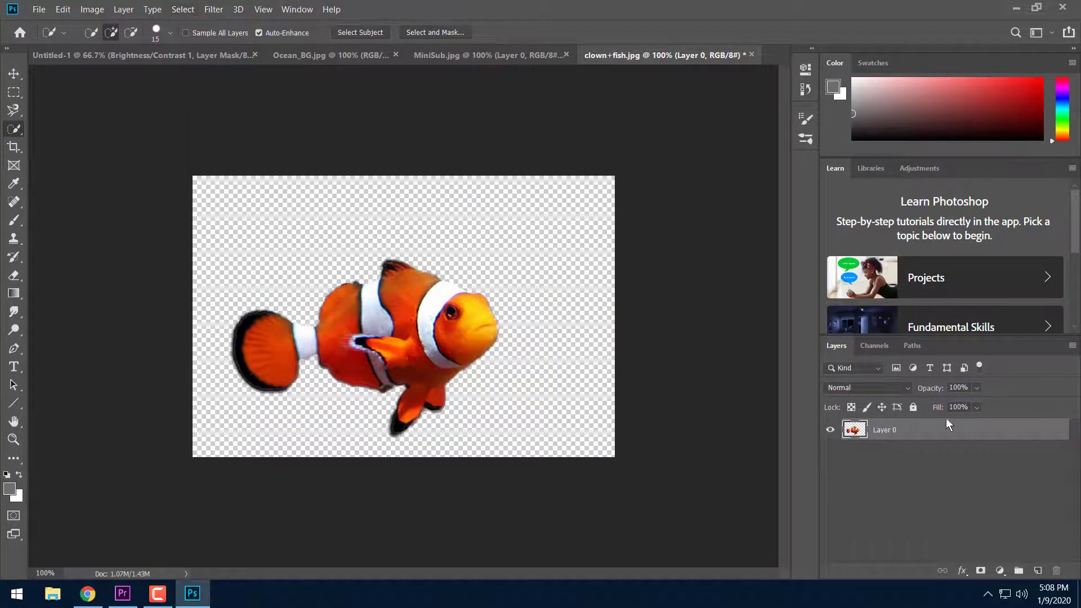
Bring the clownfish into Untitled-1 beneath the Brightness/Contrast 1 layer, scaled to 34.29% in the open water left of the submarine.
left_click_drag(949, 426, 206, 257)
left_click(14, 73)
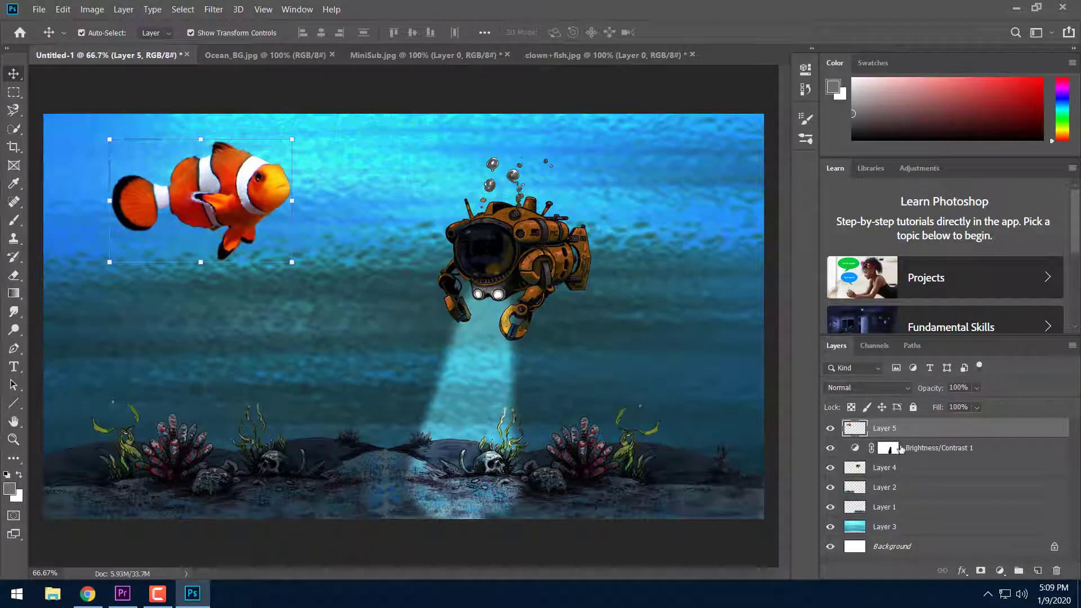
left_click_drag(922, 436, 920, 460)
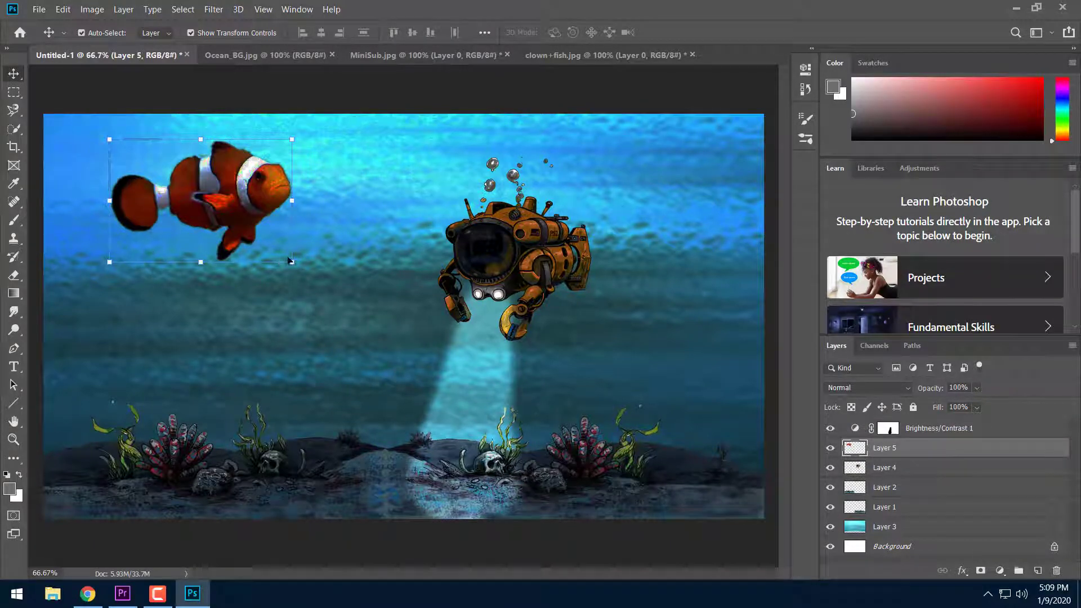
left_click_drag(290, 261, 208, 349)
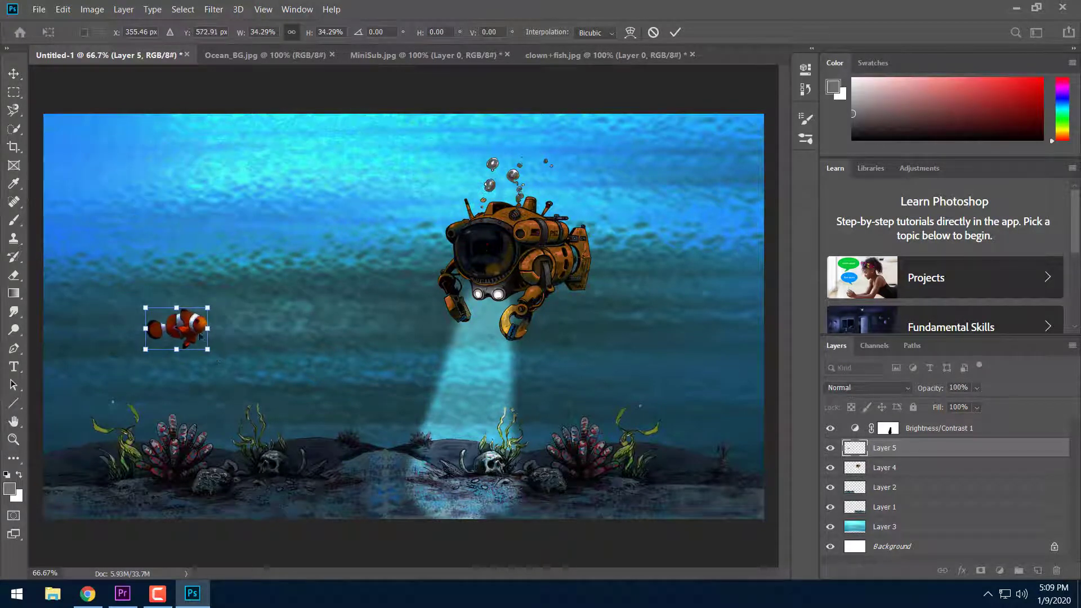
key("Return")
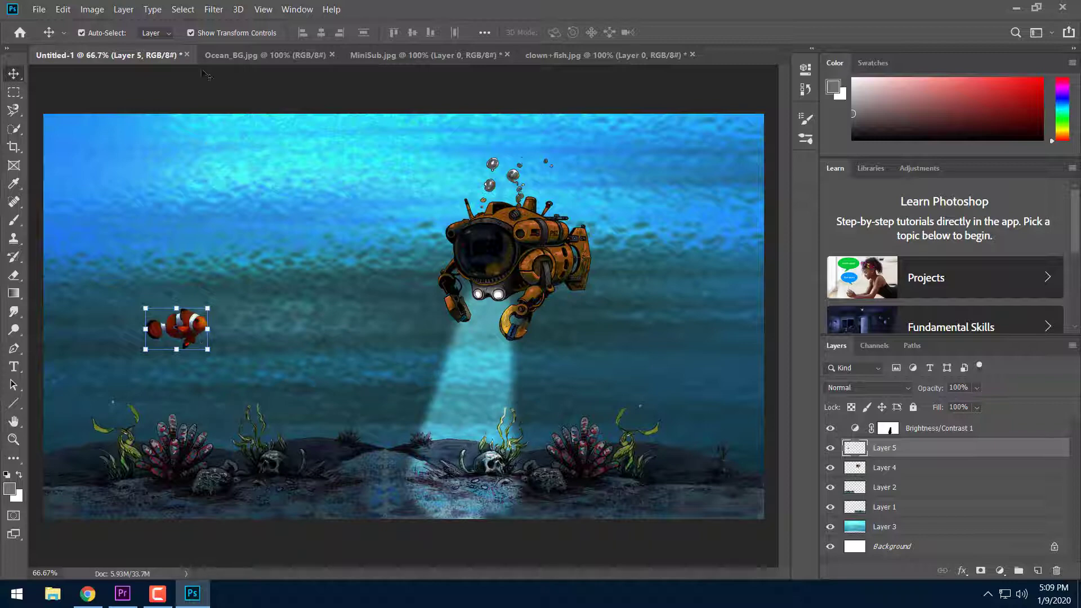
Apply a slight Gaussian Blur to the clownfish layer.
left_click(211, 10)
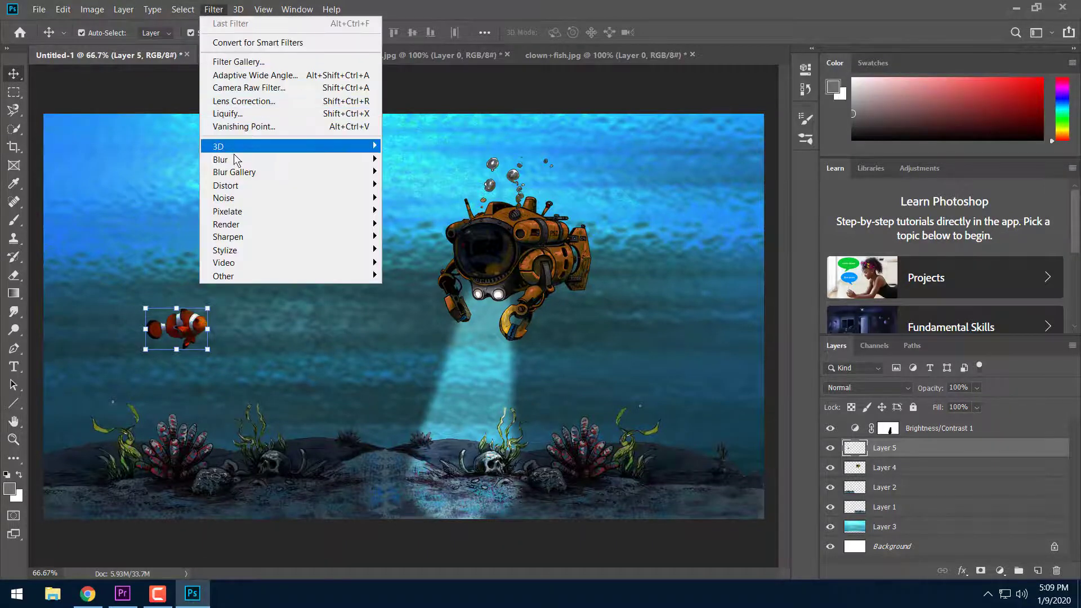
mouse_move(234, 160)
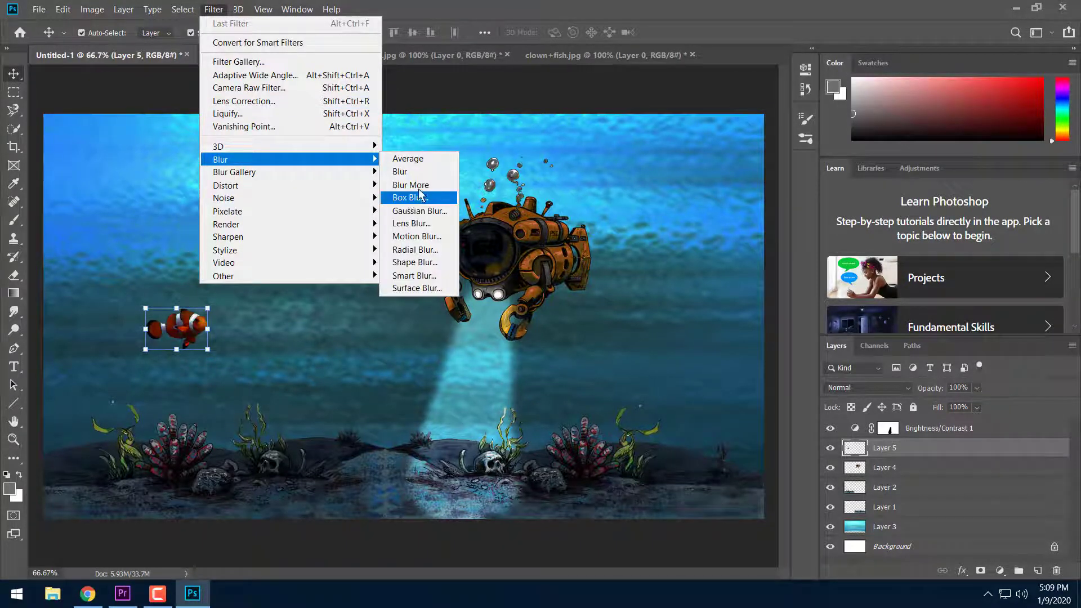
left_click(417, 211)
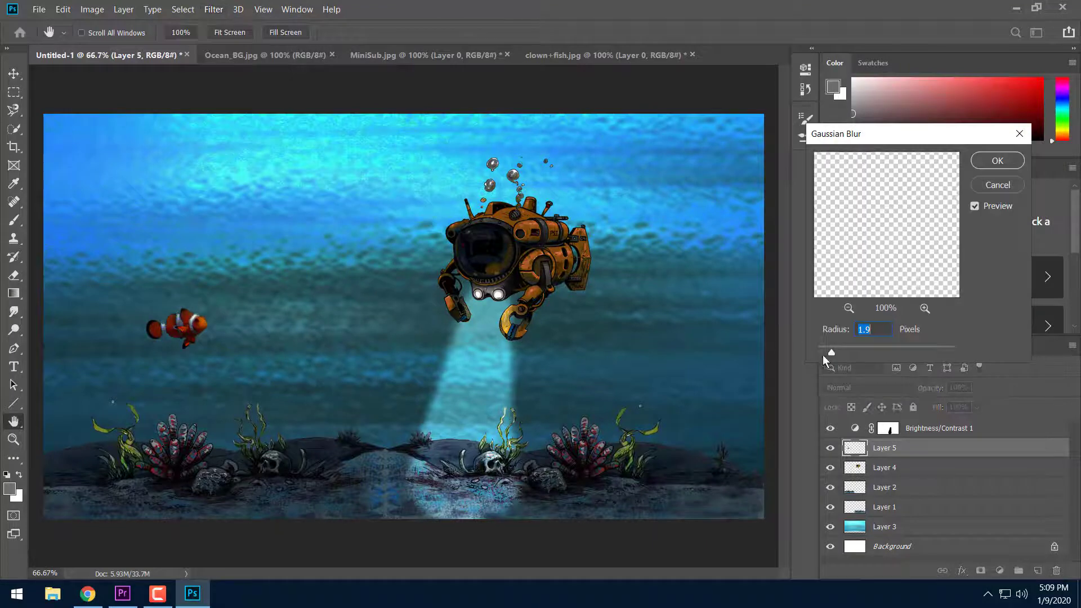
left_click_drag(828, 353, 830, 353)
left_click(997, 161)
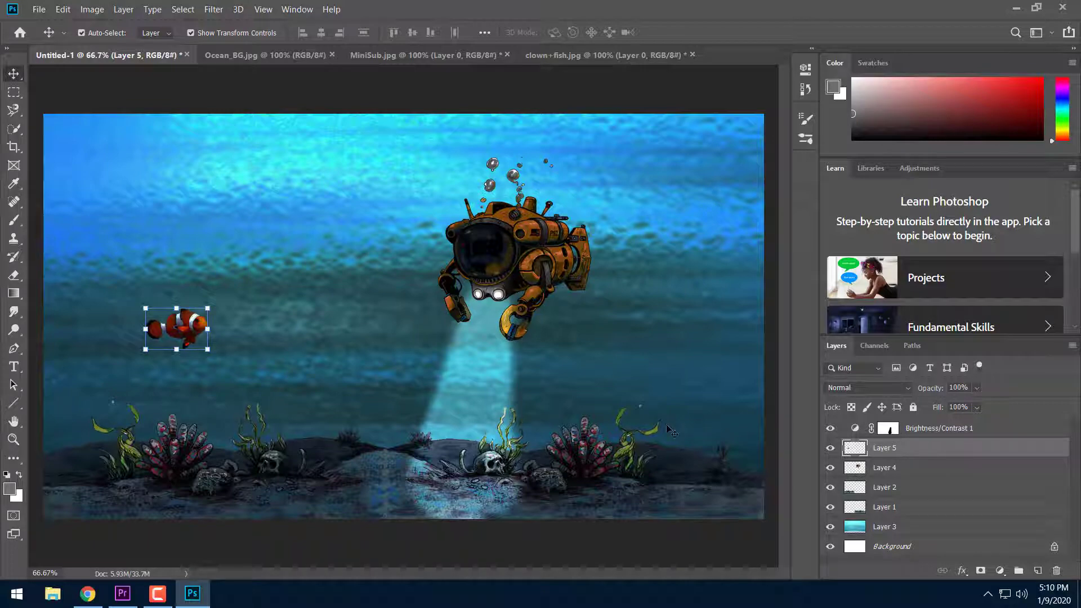
Lock the Brightness/Contrast 1 layer and try moving the canvas content at the light beam.
left_click(526, 377)
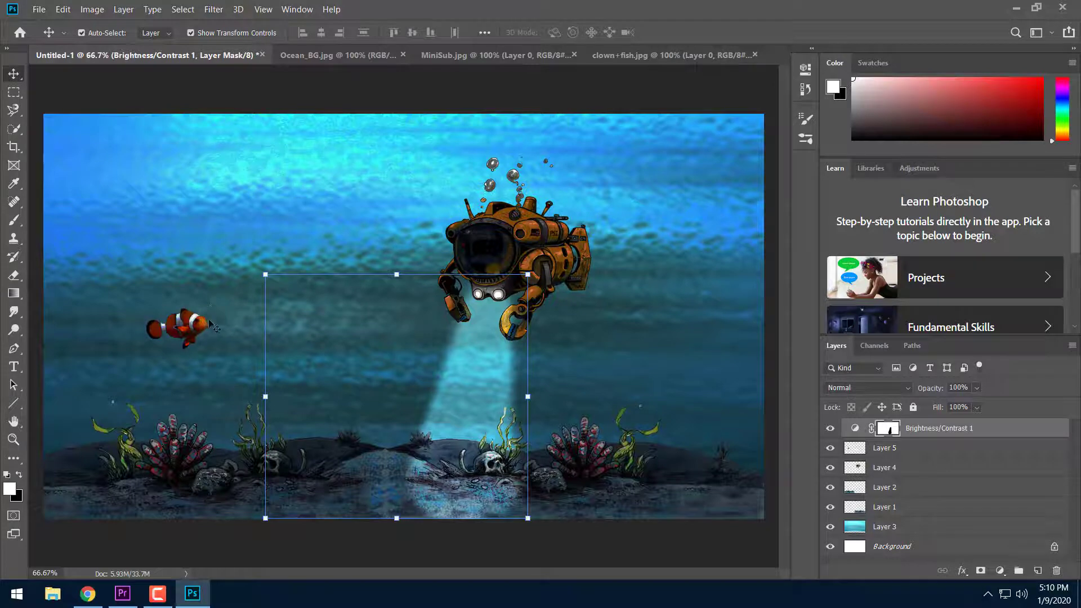
mouse_move(214, 324)
left_mouse_down()
mouse_move(238, 322)
mouse_move(175, 322)
mouse_move(222, 281)
mouse_move(163, 327)
mouse_move(225, 281)
mouse_move(212, 324)
left_mouse_up()
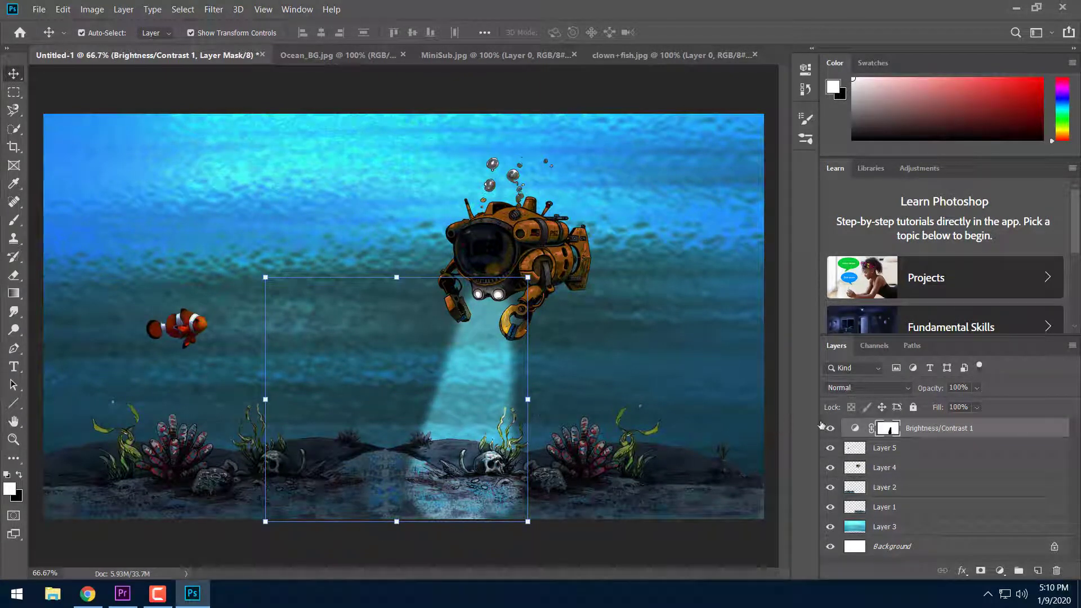
left_click(914, 407)
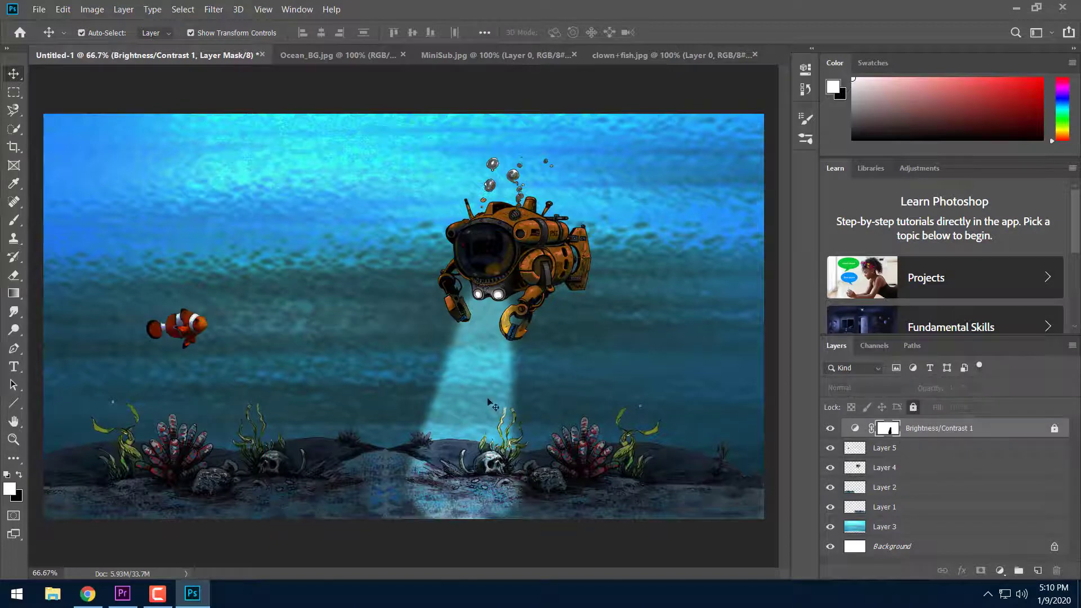
left_click_drag(490, 403, 477, 378)
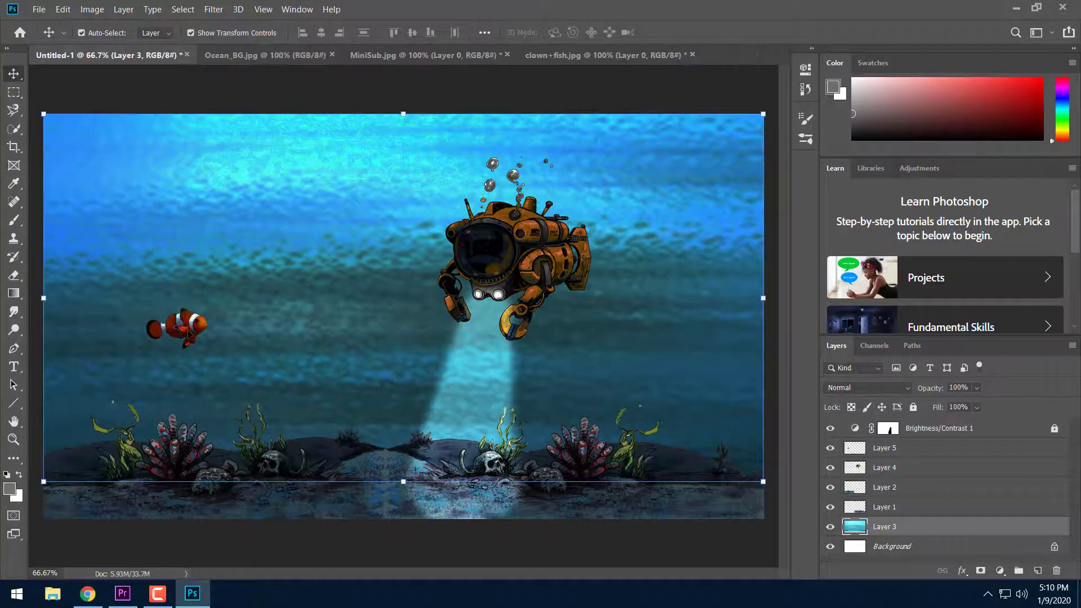
Move the clownfish slightly towards the submarine and fully lock the Brightness/Contrast 1 layer.
left_click_drag(190, 333, 220, 334)
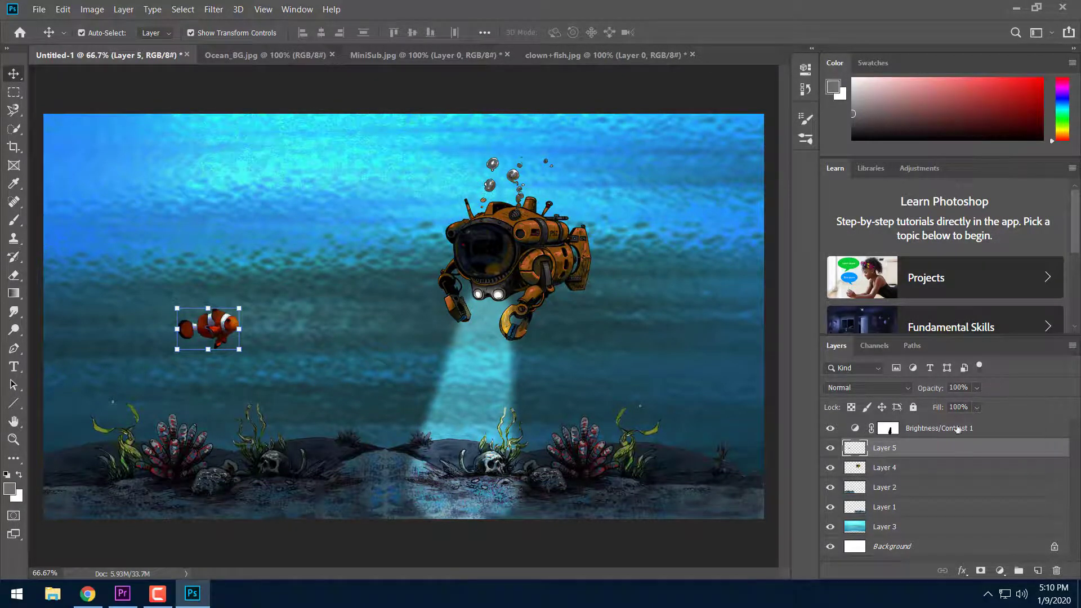
left_click(931, 431)
left_click(914, 407)
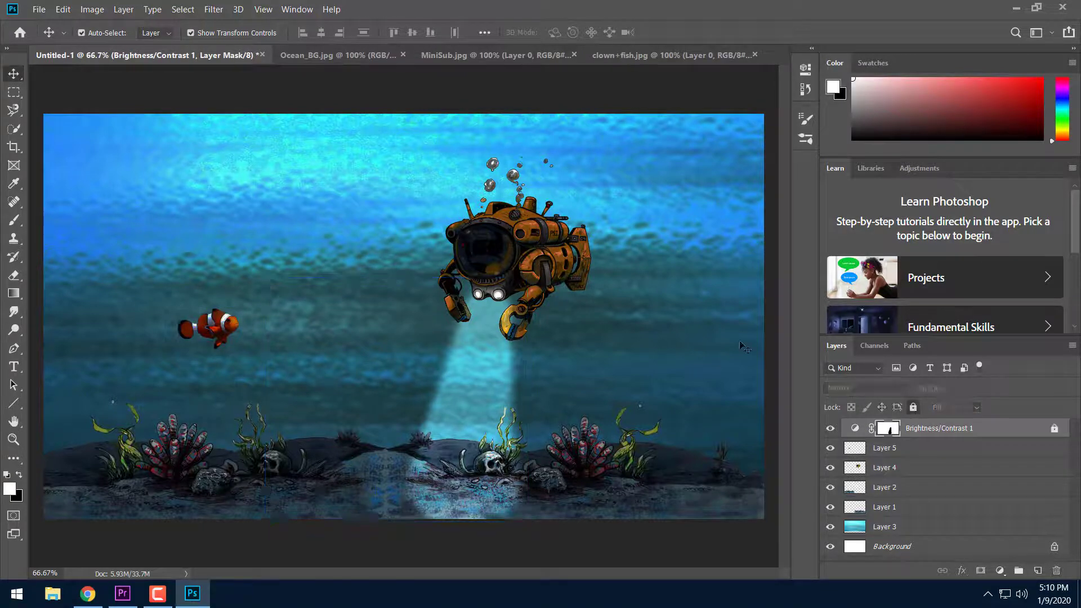